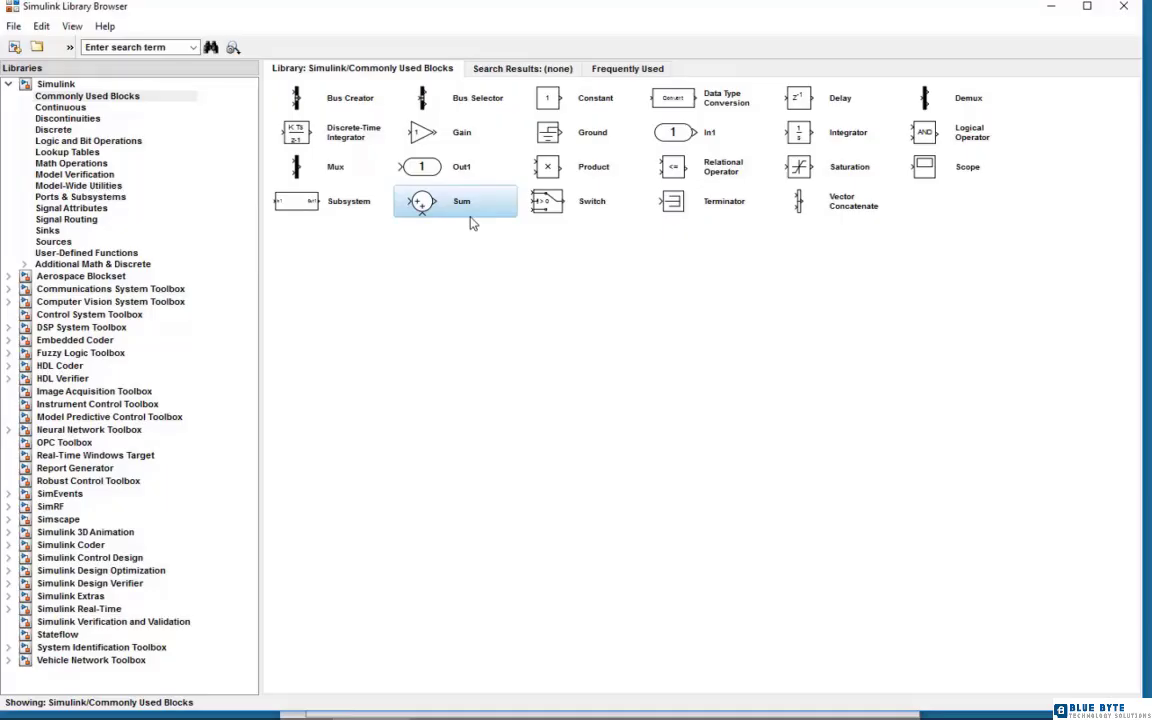
Add a Constant, a Scope and an Integrator block from the Commonly Used Blocks library to the untitled model
{"action": "right_click", "coordinate": [539, 99]}
{"action": "left_click", "coordinate": [589, 109]}
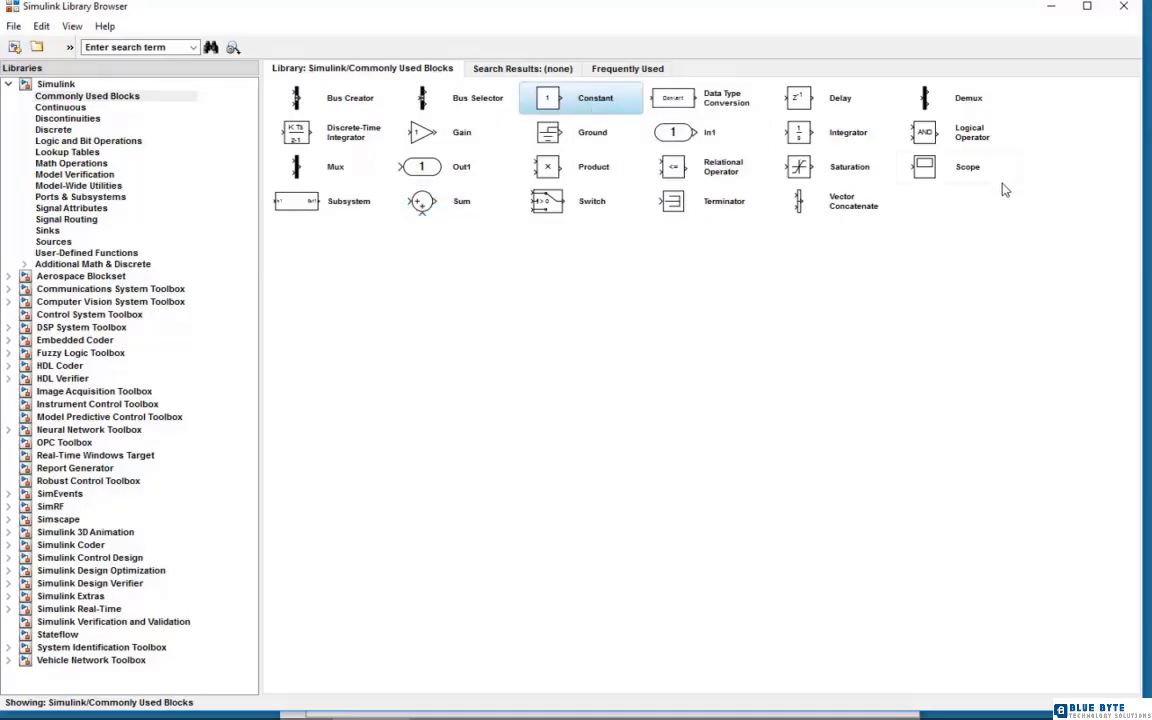
{"action": "right_click", "coordinate": [946, 170]}
{"action": "left_click", "coordinate": [955, 178]}
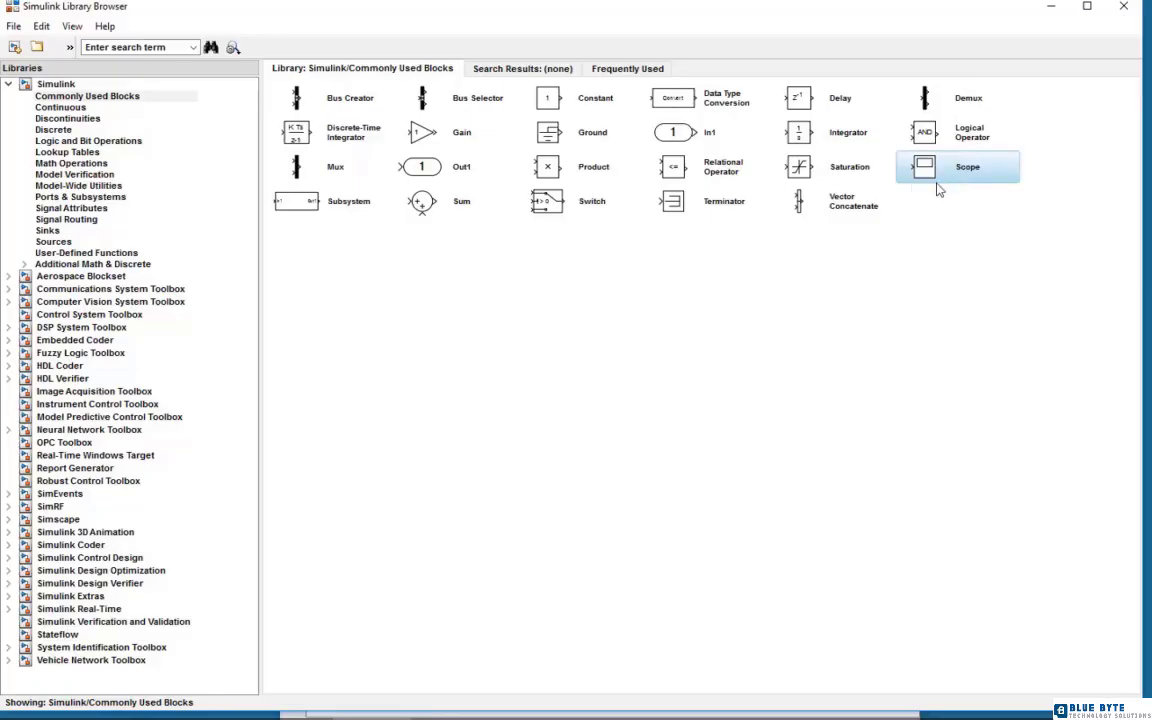
{"action": "right_click", "coordinate": [825, 140]}
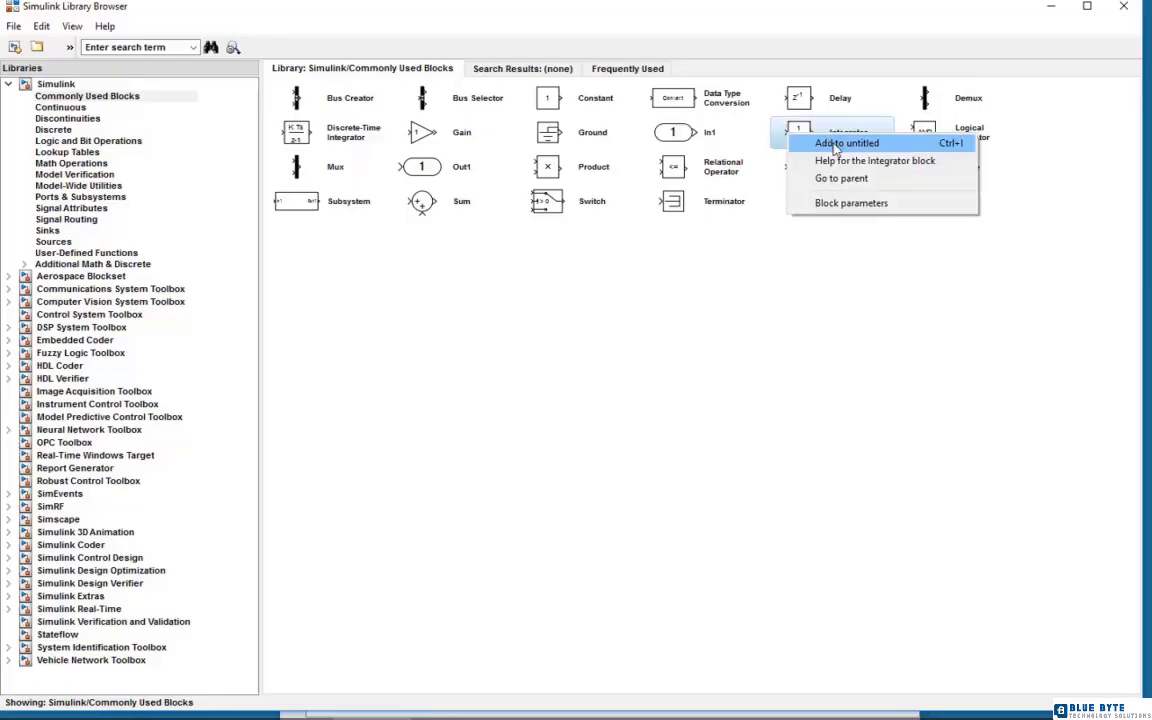
{"action": "left_click", "coordinate": [832, 143]}
Bring up the untitled model and spread out the stacked Integrator, Scope and Constant blocks around the Sum block
{"action": "left_click", "coordinate": [450, 703]}
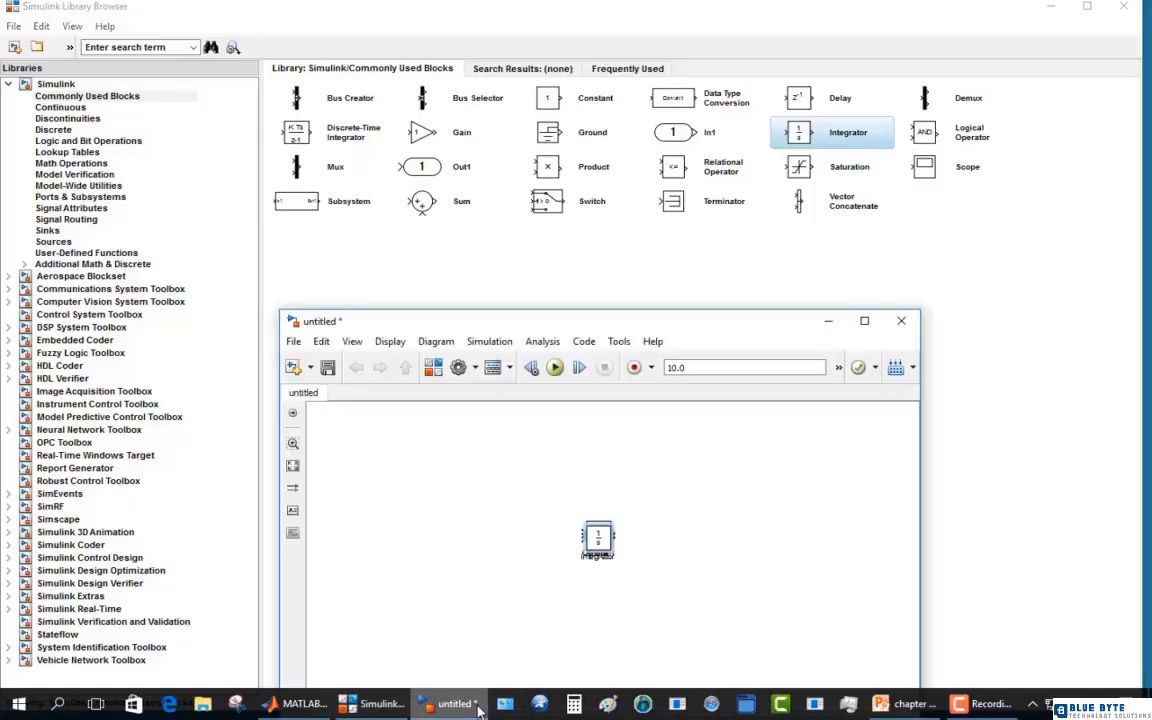
{"action": "left_click_drag", "start_coordinate": [710, 325], "coordinate": [692, 210]}
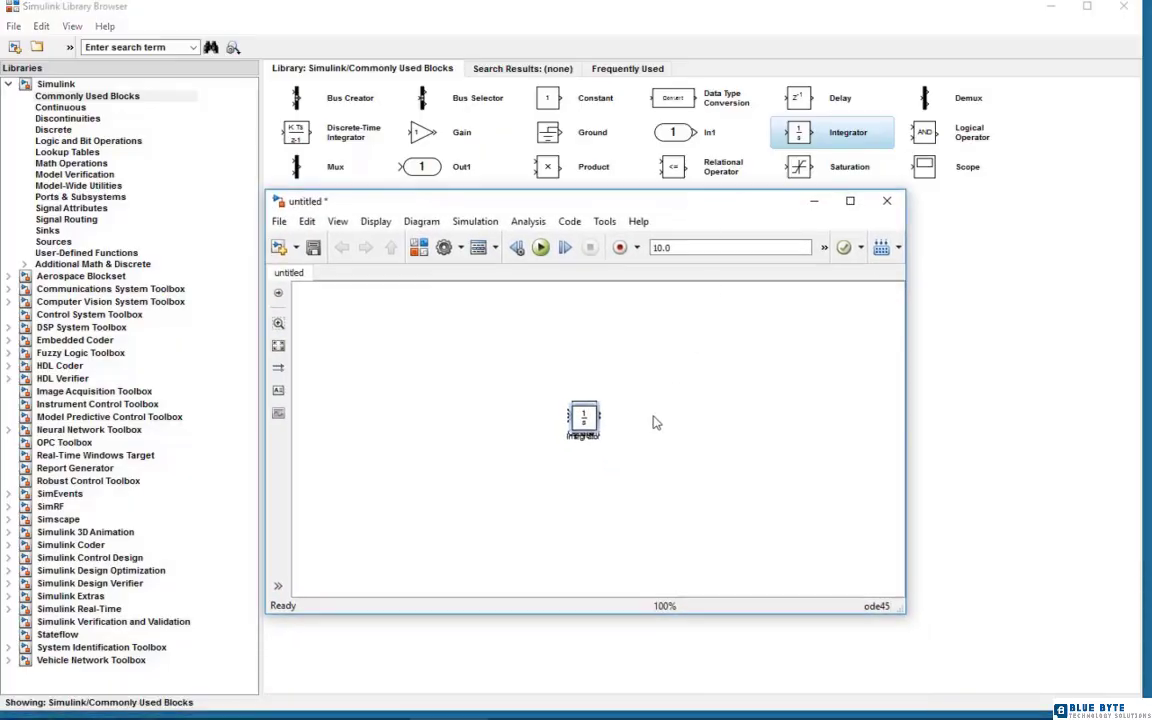
{"action": "left_click_drag", "start_coordinate": [588, 424], "coordinate": [720, 404]}
{"action": "left_click", "coordinate": [590, 398]}
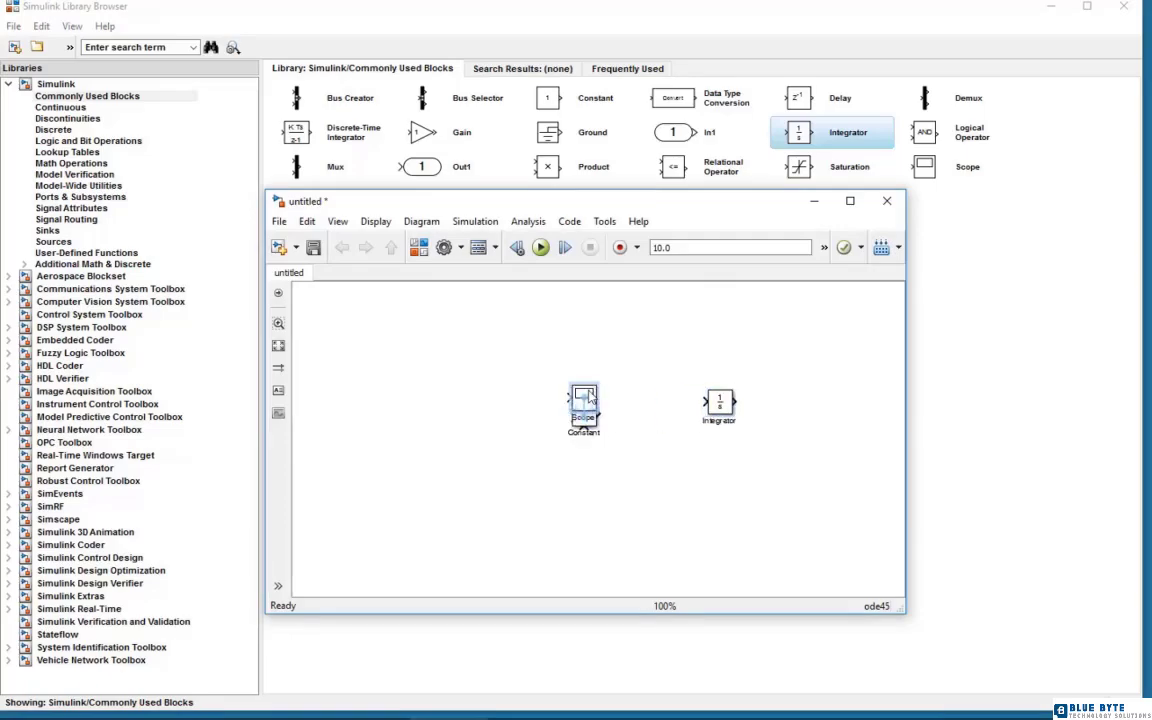
{"action": "left_click_drag", "start_coordinate": [590, 398], "coordinate": [590, 334]}
{"action": "left_click_drag", "start_coordinate": [584, 418], "coordinate": [468, 420]}
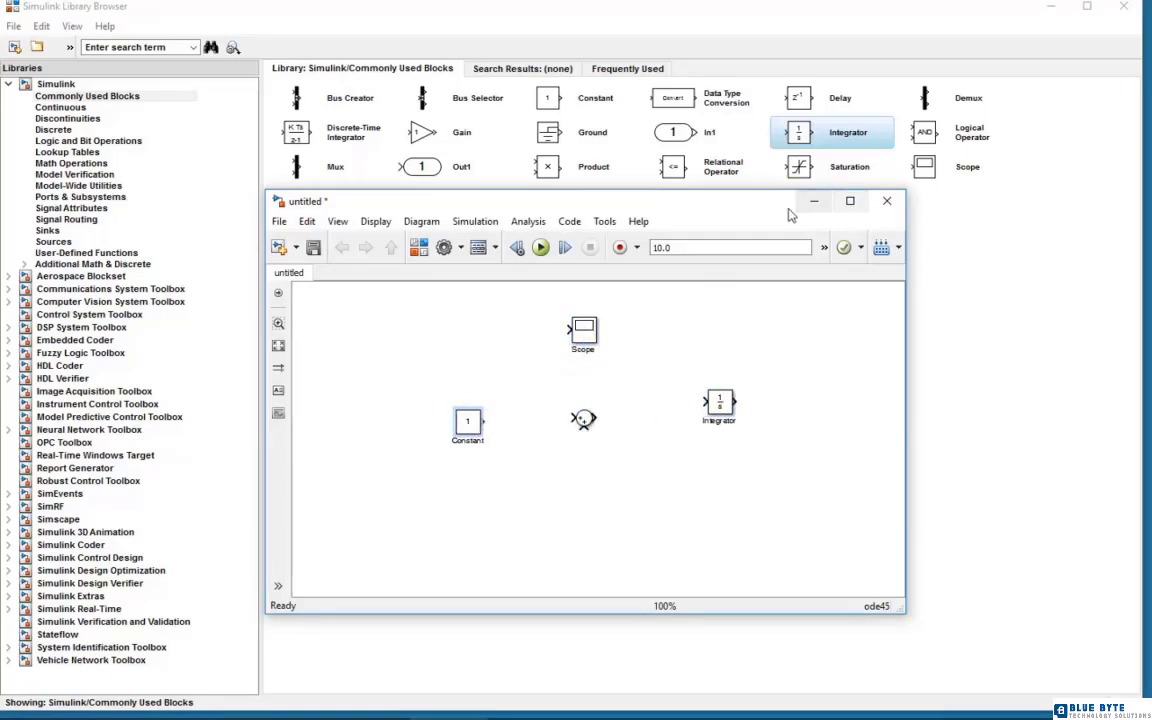
Add a Step block from the Sources library to the model and return to the model window
{"action": "left_click_drag", "start_coordinate": [638, 199], "coordinate": [662, 270]}
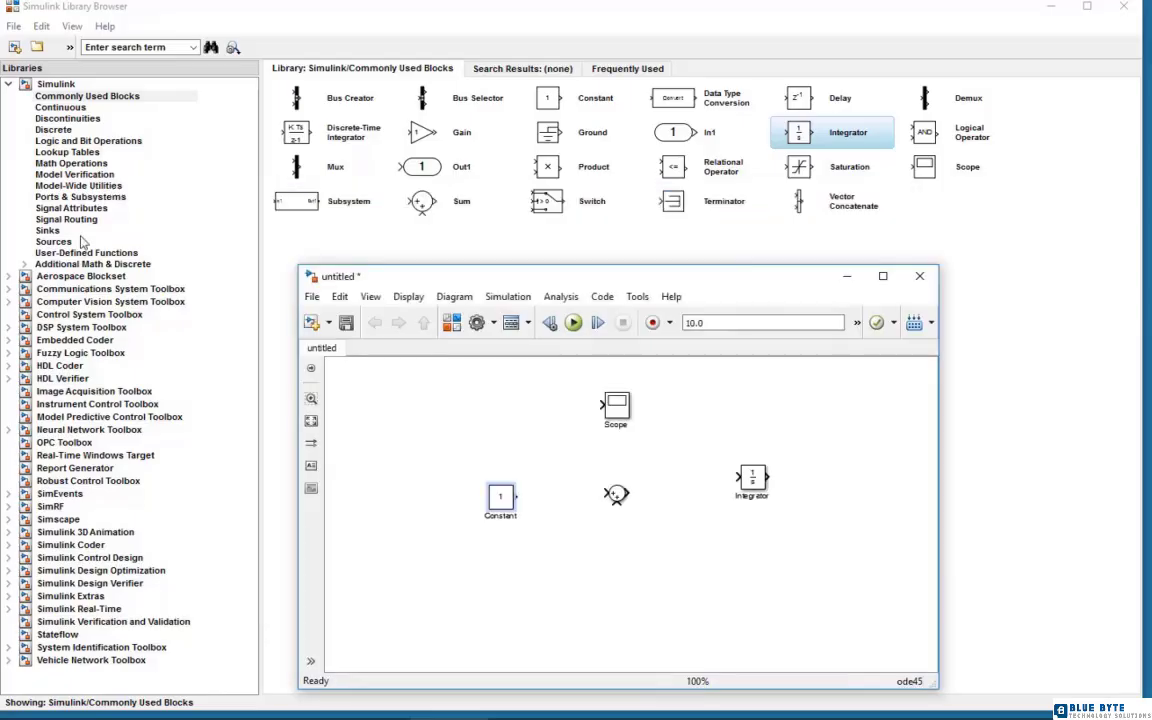
{"action": "left_click", "coordinate": [54, 242]}
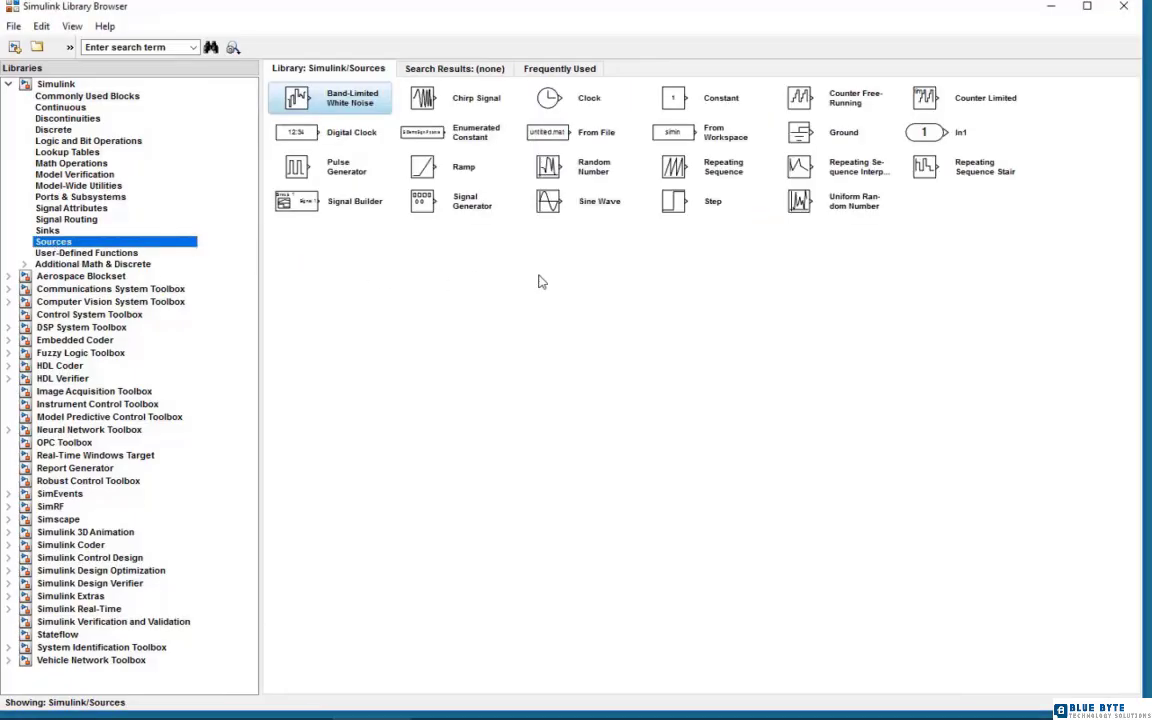
{"action": "left_click", "coordinate": [677, 208]}
{"action": "right_click", "coordinate": [677, 208]}
{"action": "left_click", "coordinate": [728, 211]}
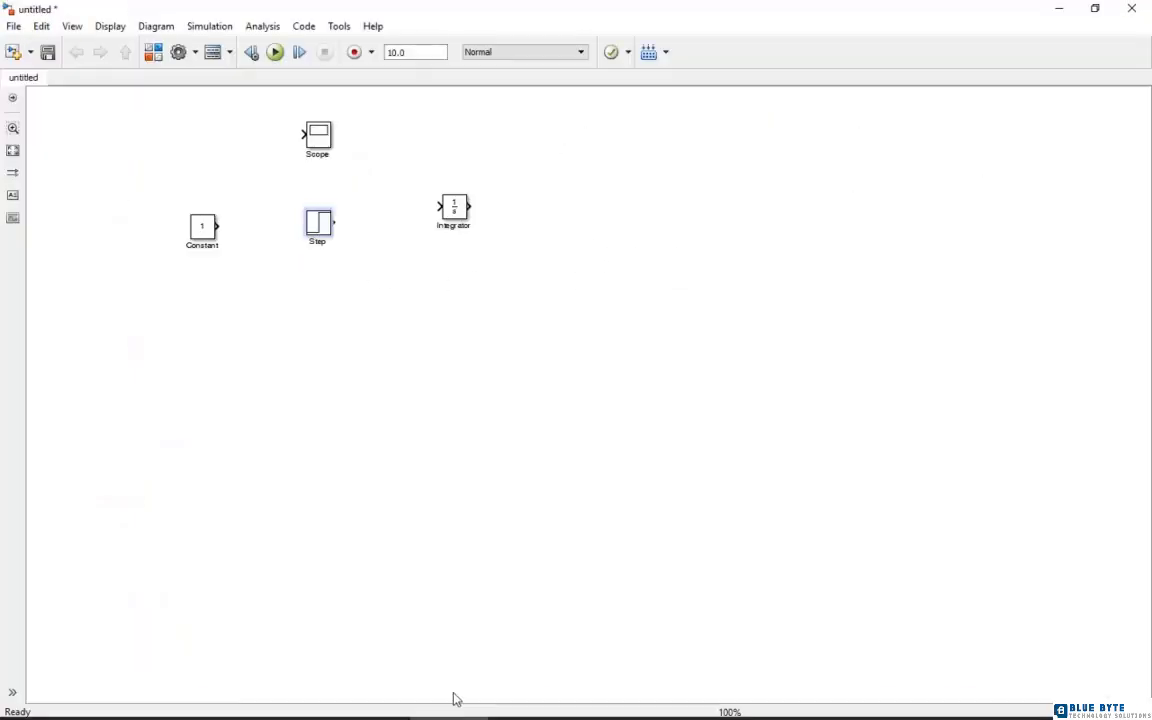
{"action": "left_click", "coordinate": [385, 705]}
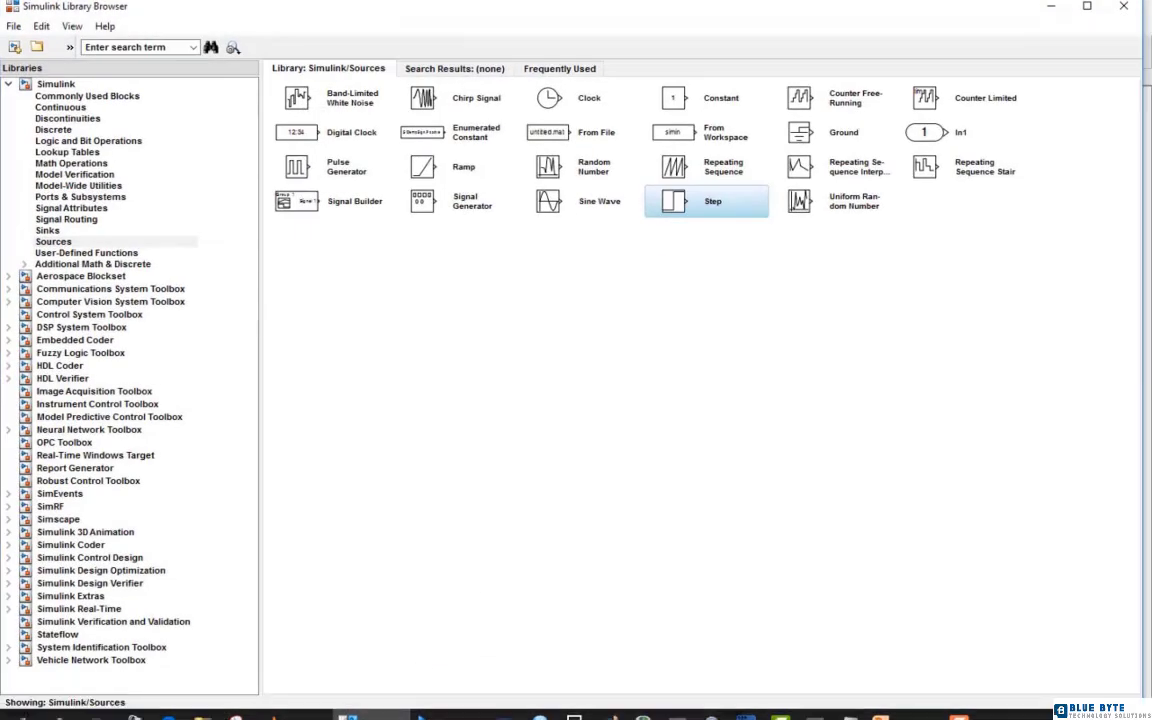
{"action": "left_click", "coordinate": [447, 705]}
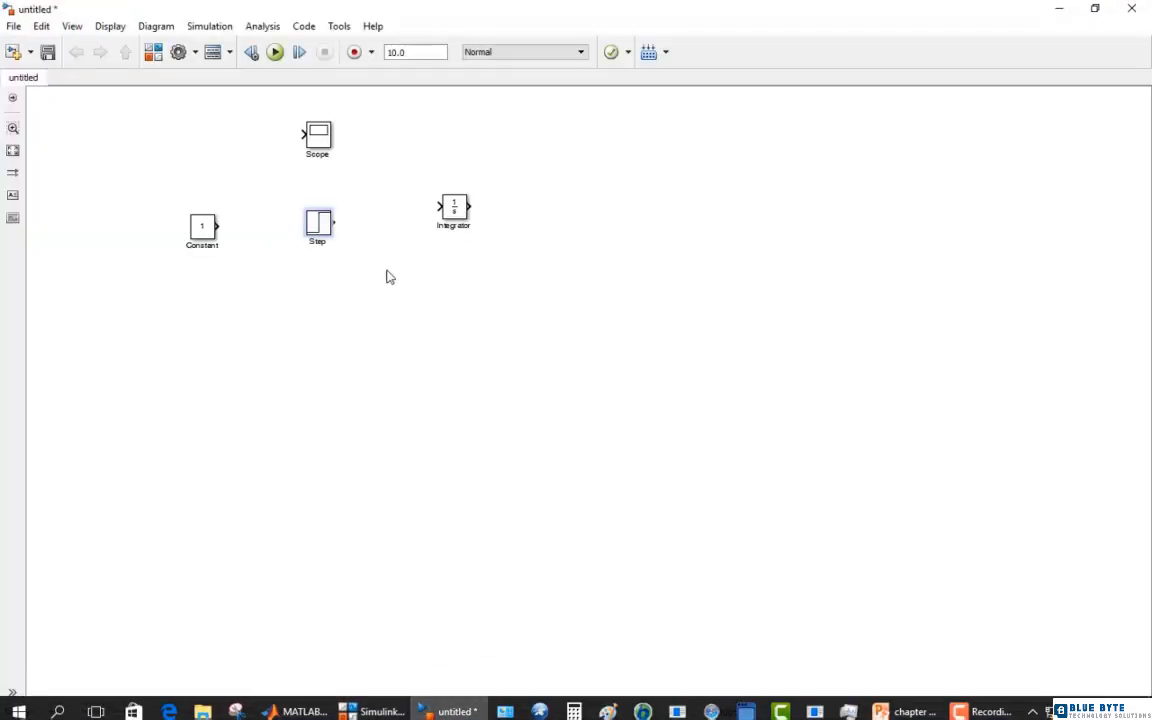
Rearrange the blocks: shift the Scope slightly right, the Step block to the upper left, and the Integrator below right of the Sum
{"action": "left_click_drag", "start_coordinate": [315, 143], "coordinate": [343, 143]}
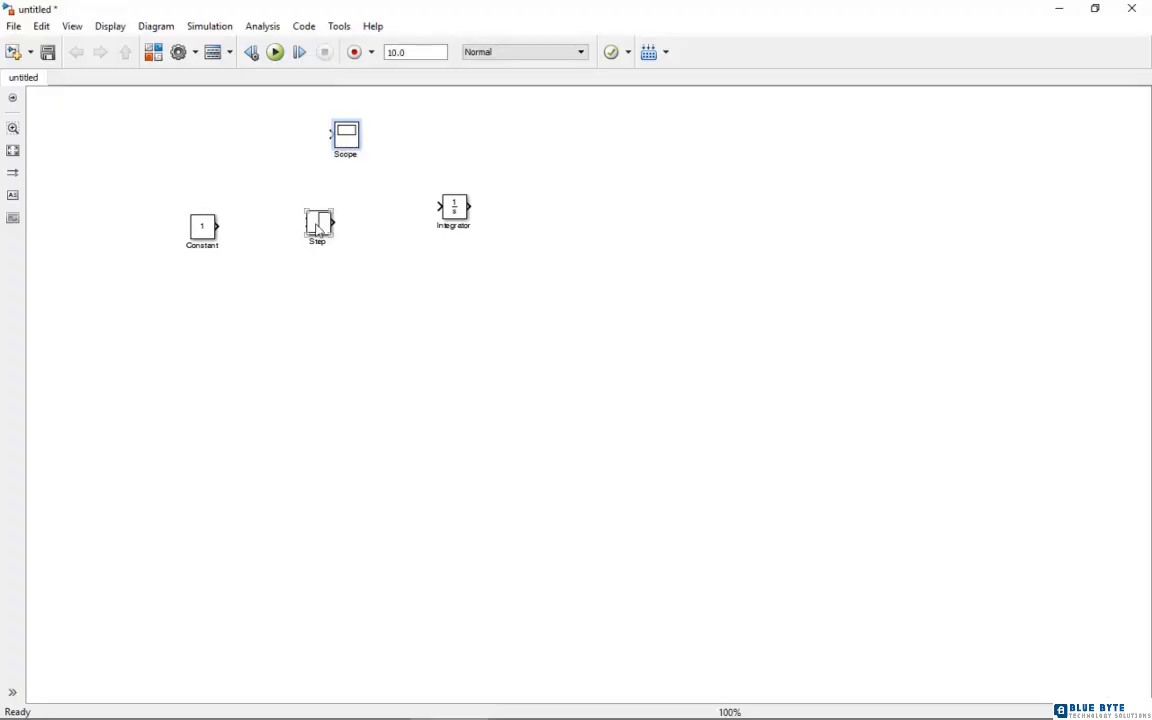
{"action": "left_click_drag", "start_coordinate": [314, 232], "coordinate": [100, 158]}
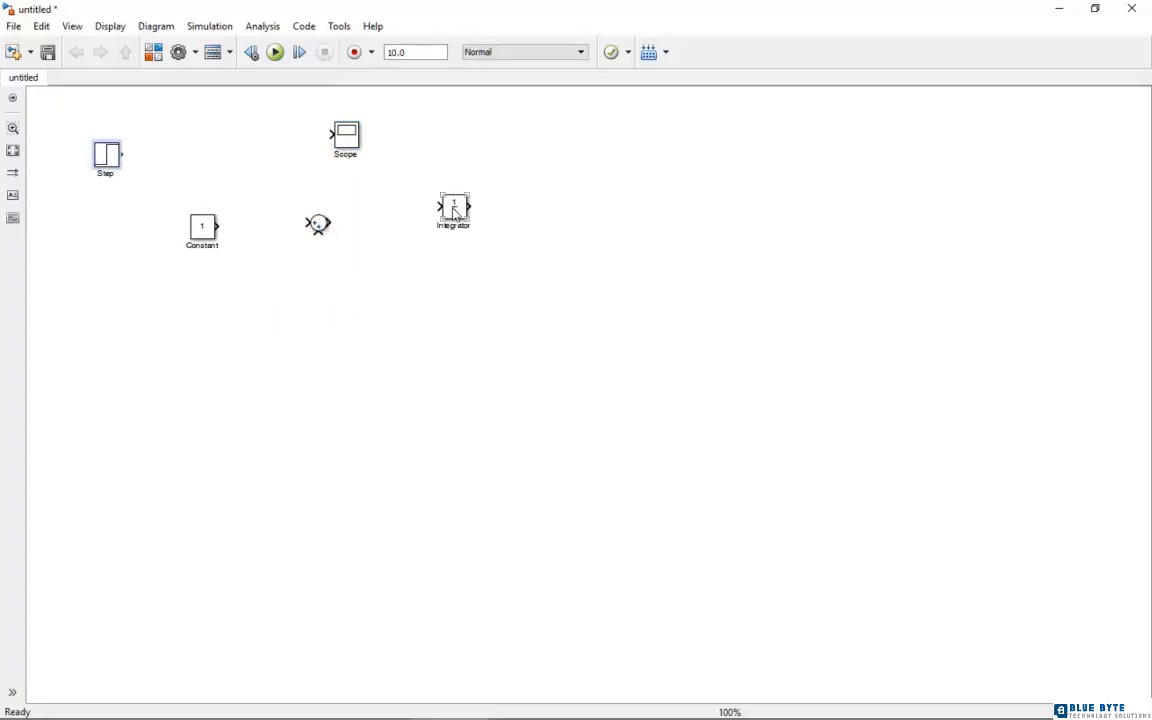
{"action": "mouse_move", "coordinate": [455, 213]}
{"action": "left_mouse_down"}
{"action": "mouse_move", "coordinate": [349, 290]}
{"action": "mouse_move", "coordinate": [407, 280]}
{"action": "mouse_move", "coordinate": [402, 272]}
{"action": "left_mouse_up"}
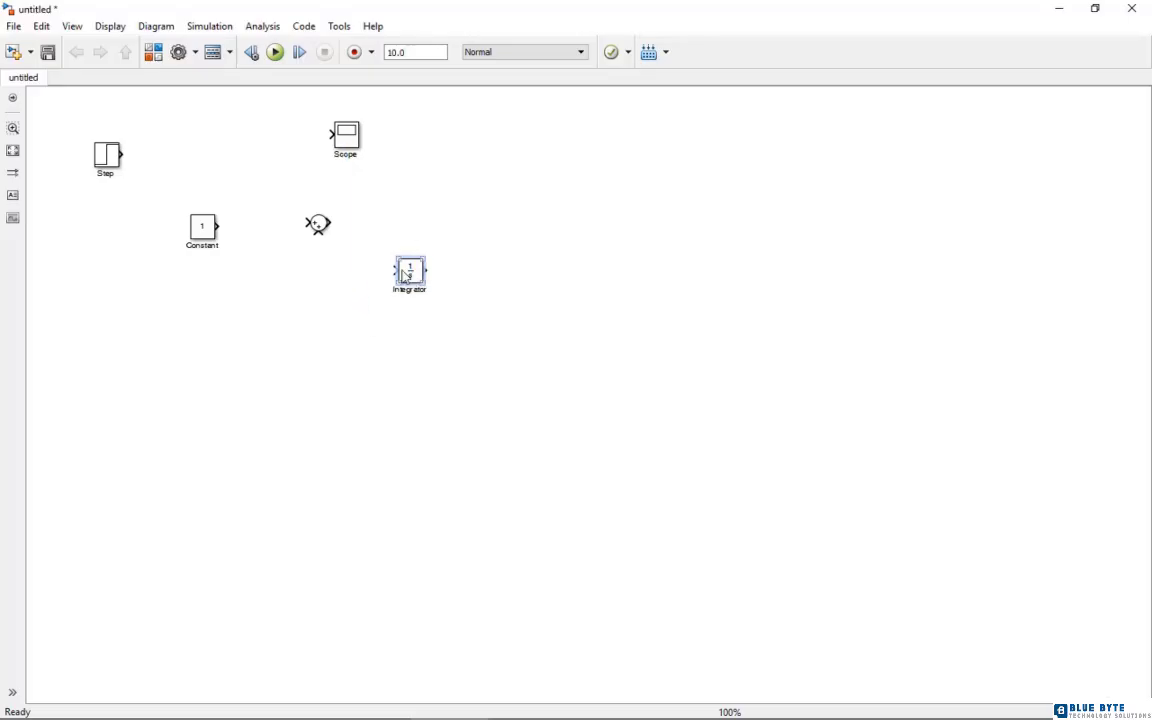
Set the Sum block's icon shape to rectangular and its list of signs to +--, and stretch the block taller
{"action": "left_click", "coordinate": [316, 224]}
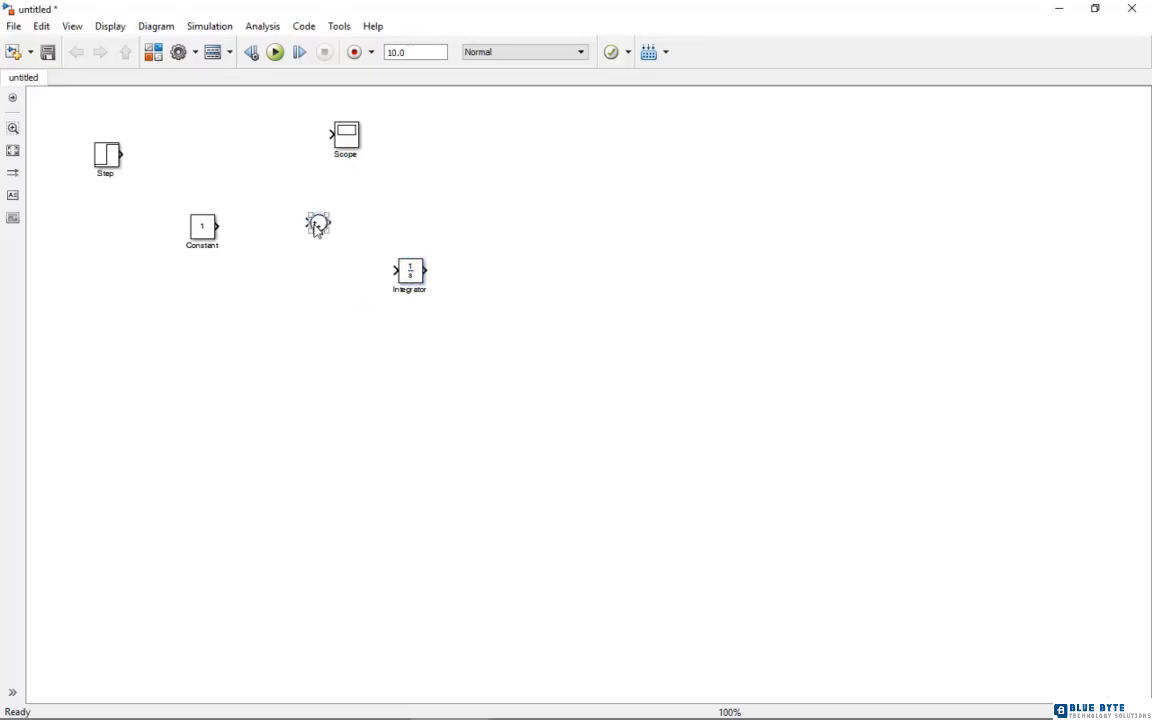
{"action": "double_click", "coordinate": [316, 224]}
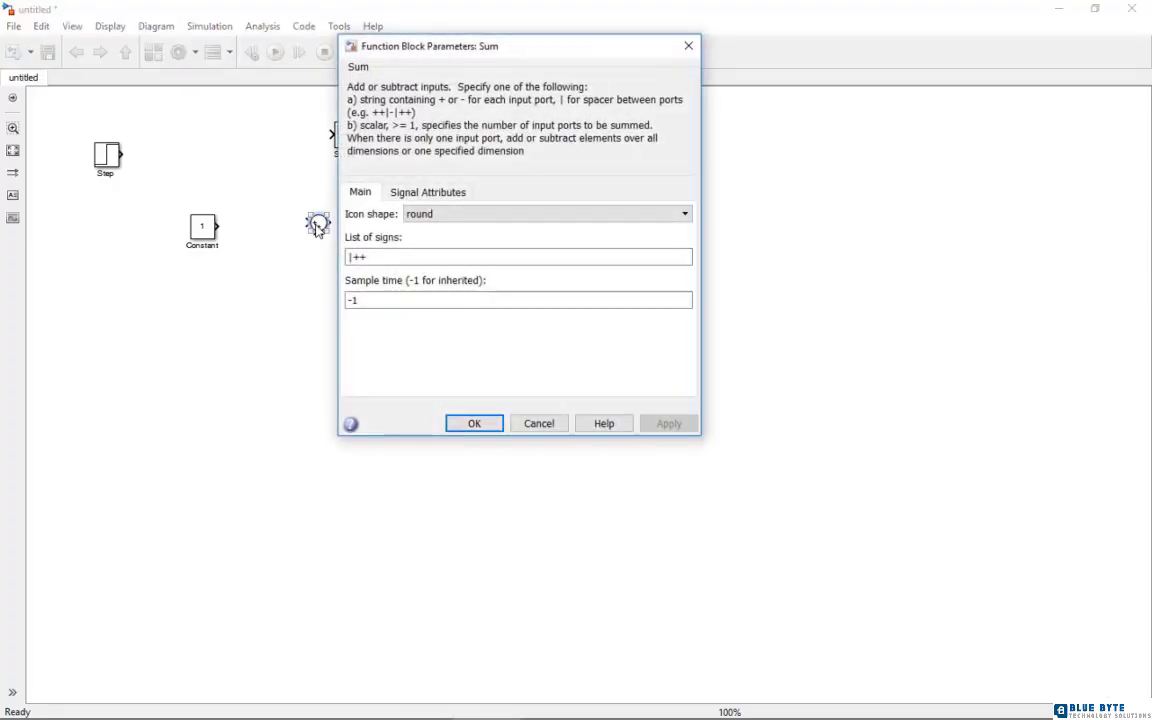
{"action": "left_click", "coordinate": [447, 216]}
{"action": "left_click", "coordinate": [447, 231]}
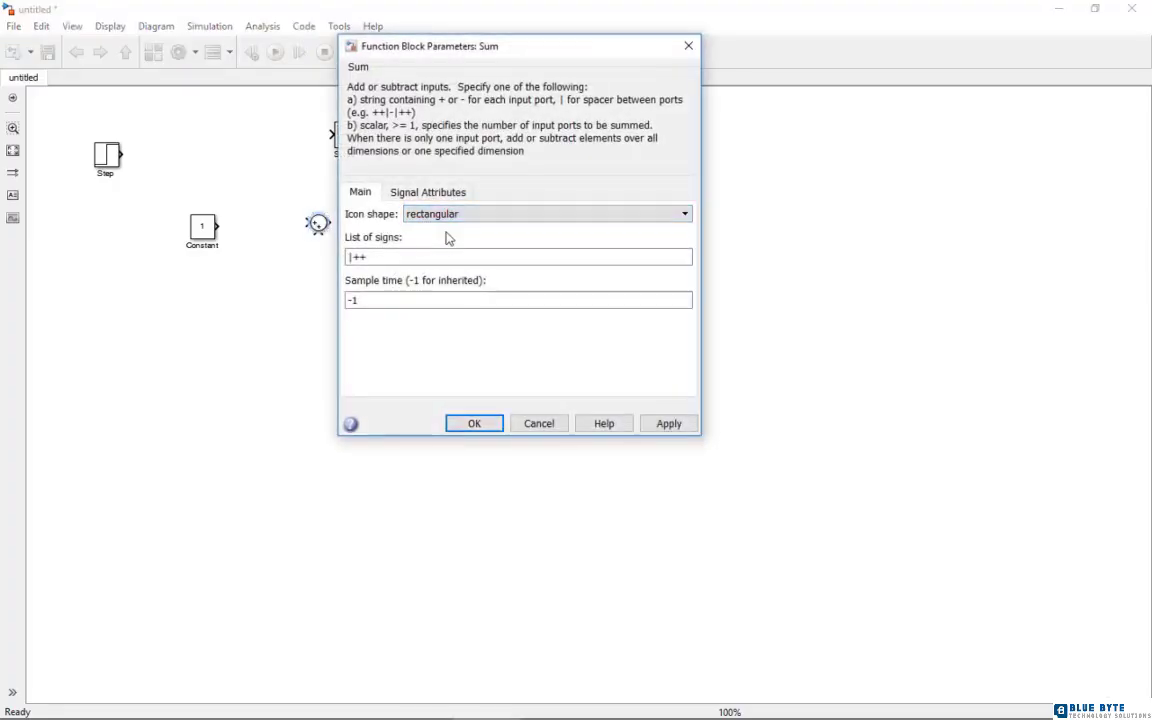
{"action": "double_click", "coordinate": [371, 258]}
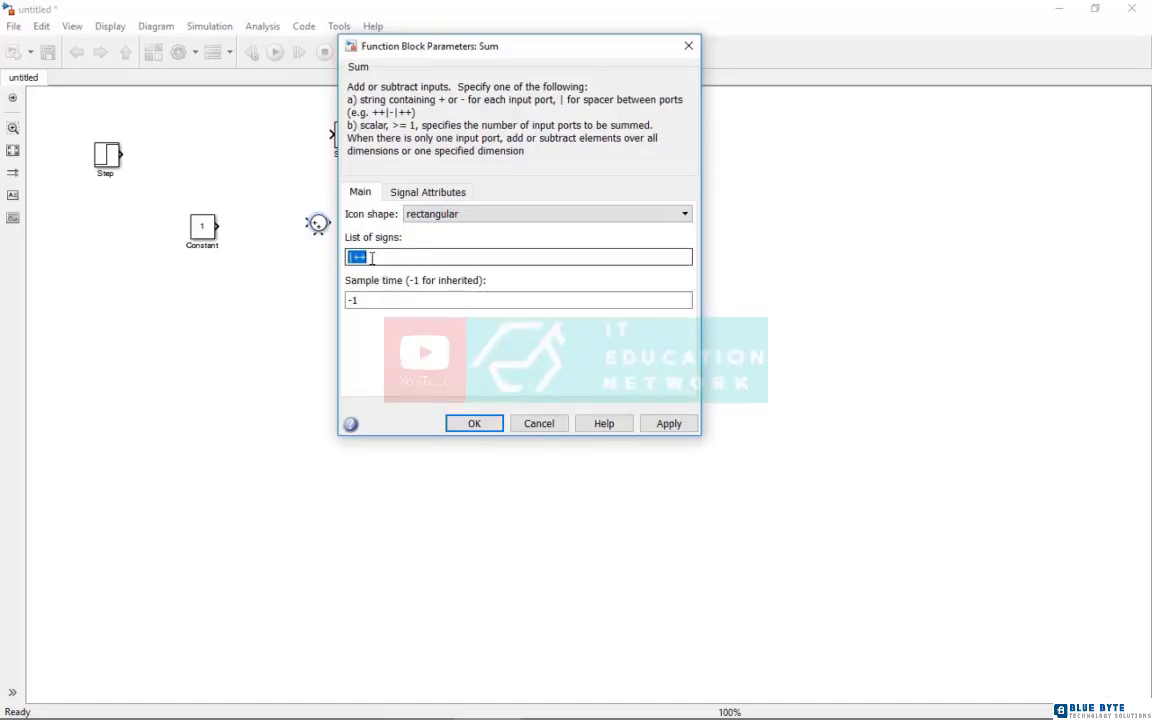
{"action": "type", "text": "+-"}
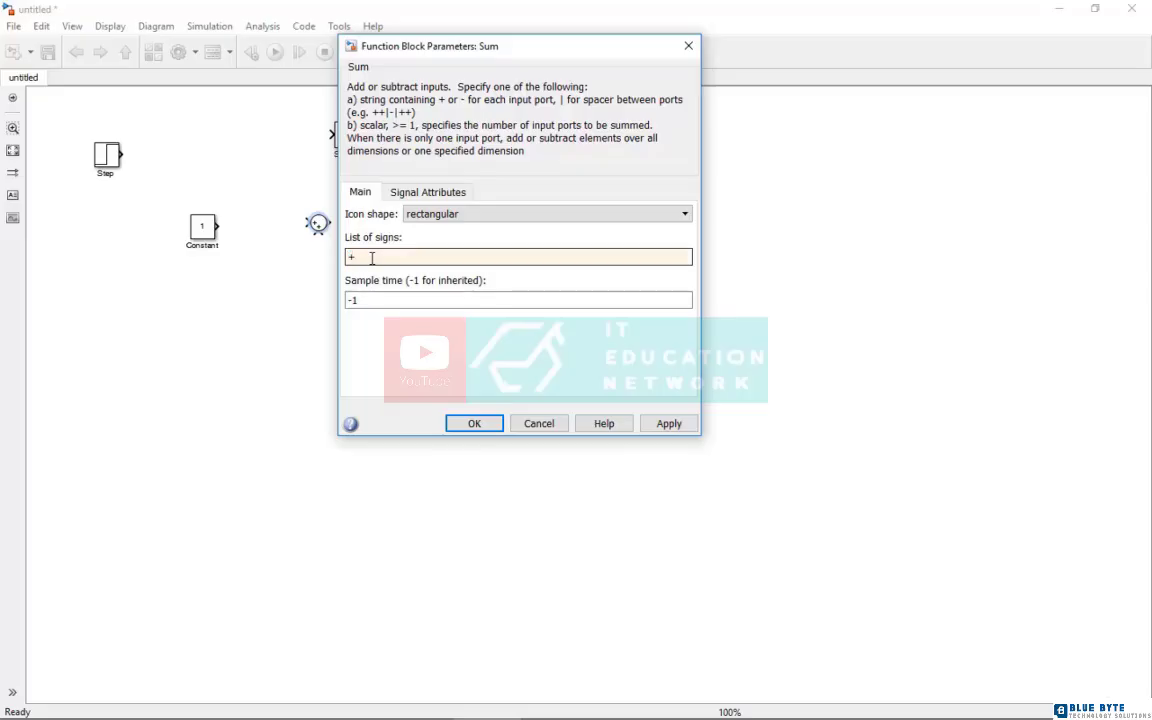
{"action": "left_click", "coordinate": [480, 424]}
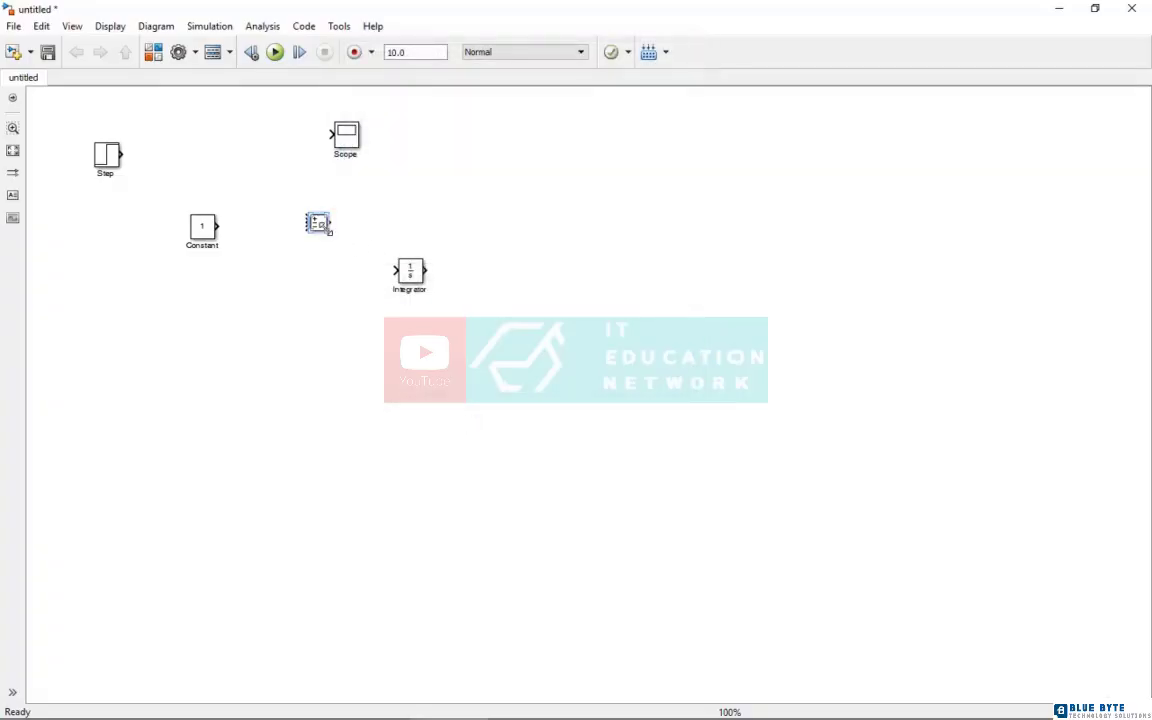
{"action": "left_click_drag", "start_coordinate": [328, 231], "coordinate": [331, 307]}
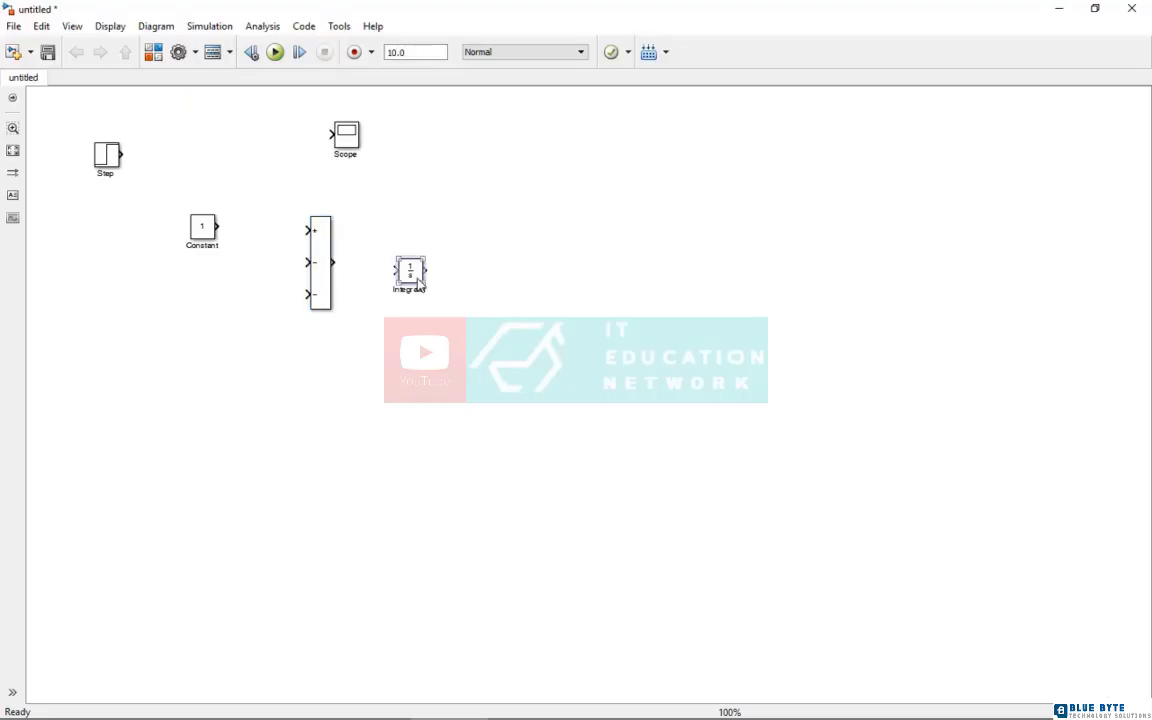
Duplicate the Integrator, align both integrators and the Scope with the Sum output, and connect the four blocks in series
{"action": "left_click_drag", "start_coordinate": [416, 273], "coordinate": [420, 266]}
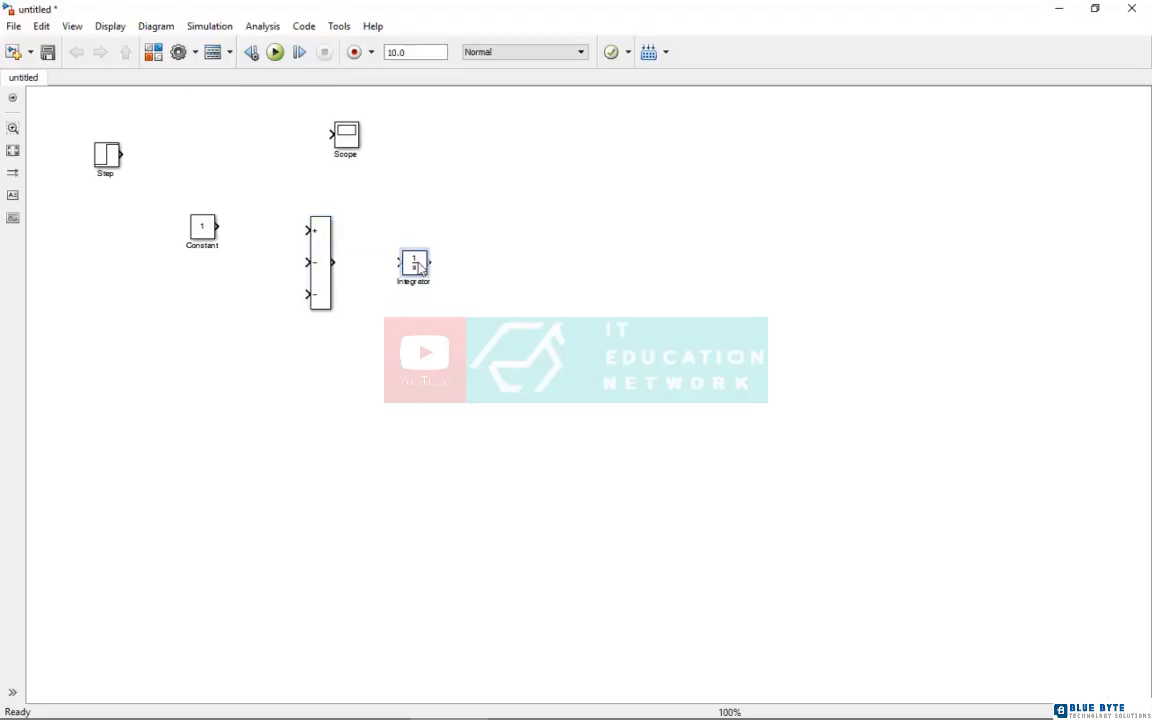
{"action": "left_click_drag", "start_coordinate": [348, 142], "coordinate": [615, 288]}
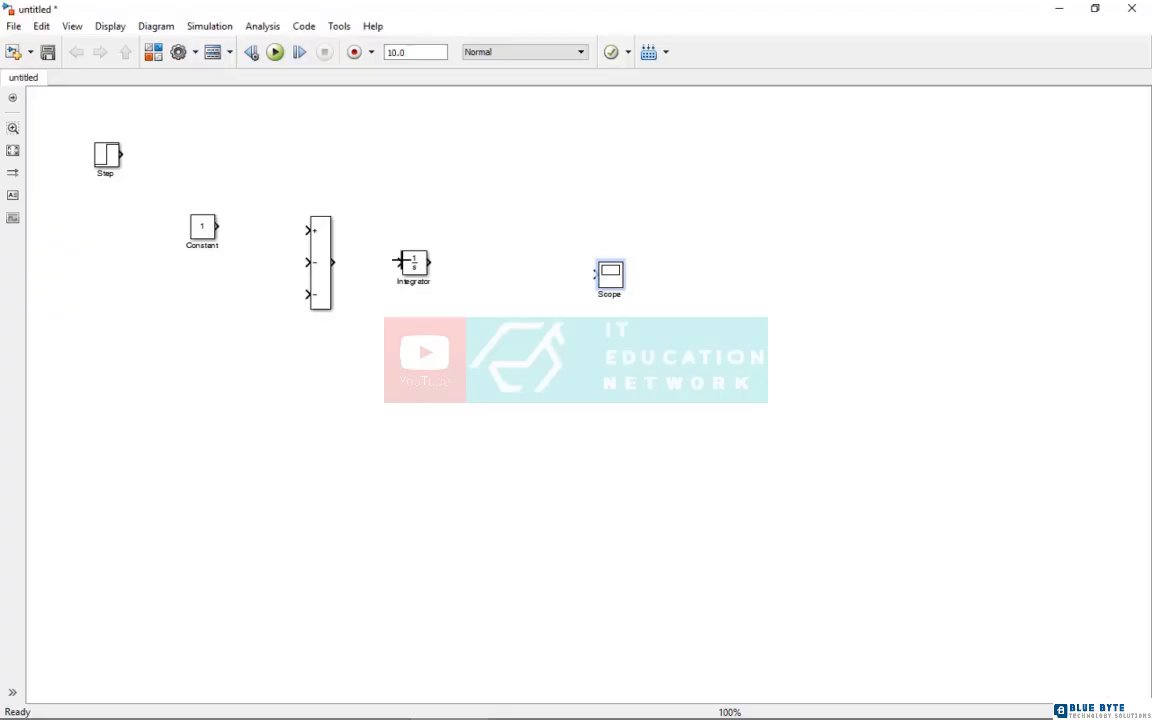
{"action": "left_click_drag", "start_coordinate": [414, 263], "coordinate": [491, 369]}
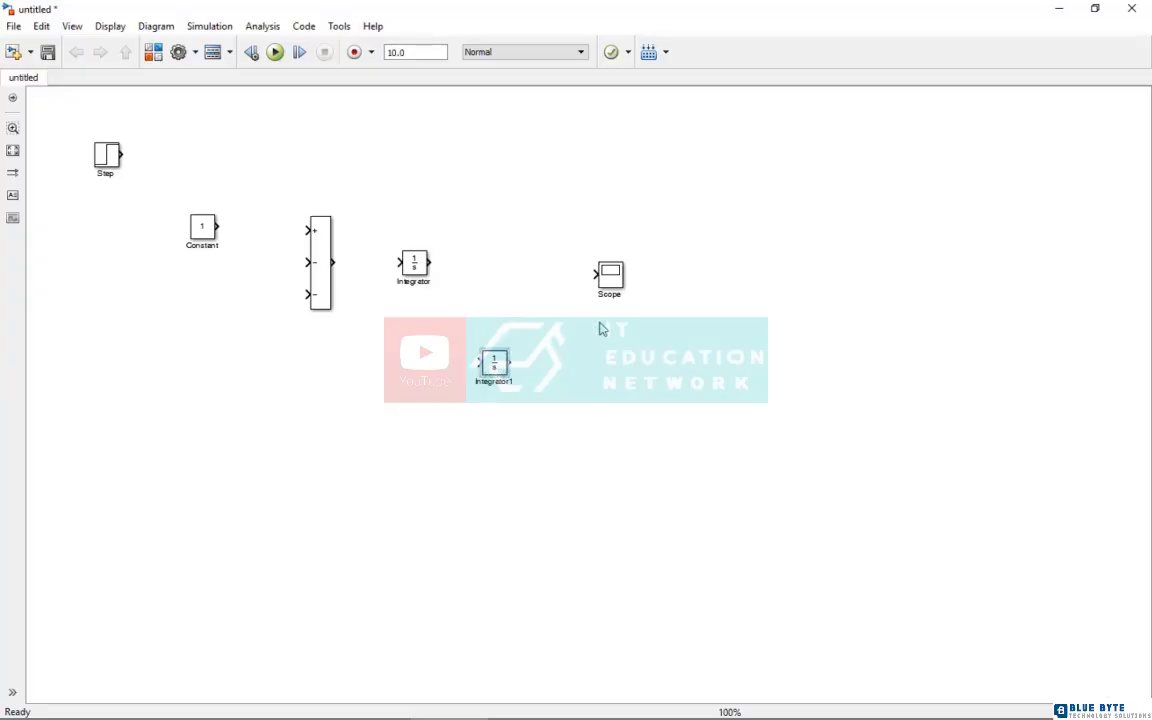
{"action": "left_click_drag", "start_coordinate": [611, 277], "coordinate": [839, 266]}
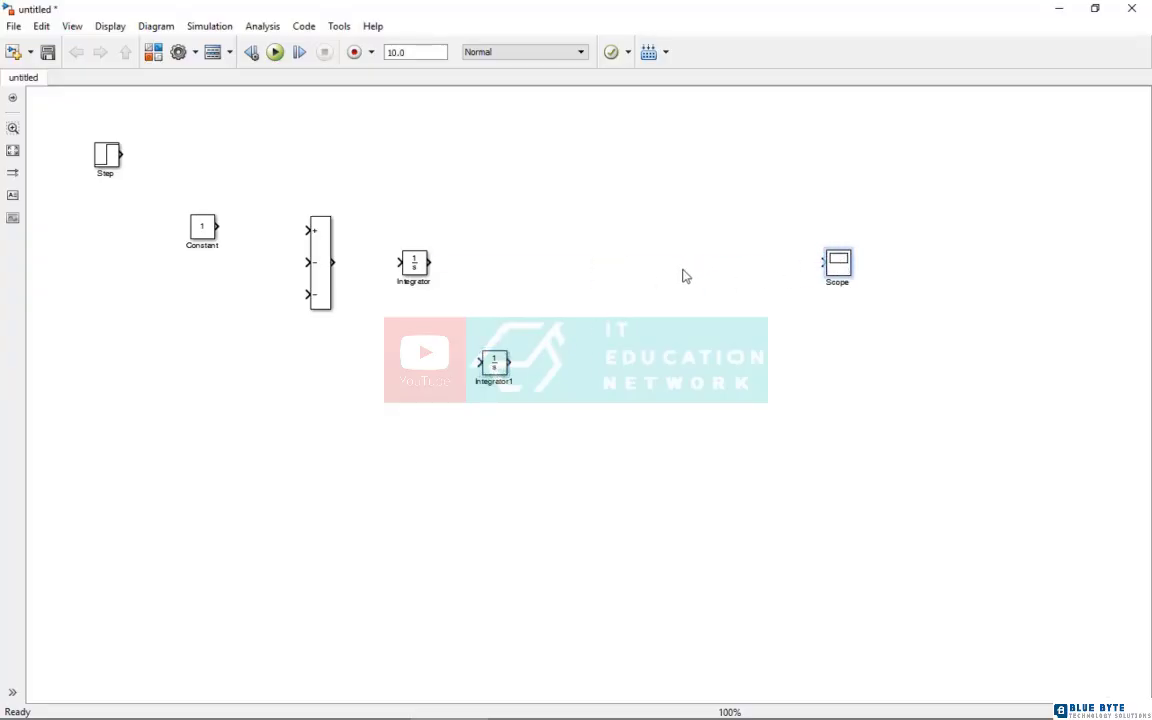
{"action": "left_click_drag", "start_coordinate": [492, 362], "coordinate": [565, 262]}
{"action": "left_click_drag", "start_coordinate": [334, 264], "coordinate": [822, 262]}
Move the Constant block below the diagram and connect the Step block, levelled for a straight line, to the Sum's plus input
{"action": "left_click_drag", "start_coordinate": [203, 232], "coordinate": [147, 454]}
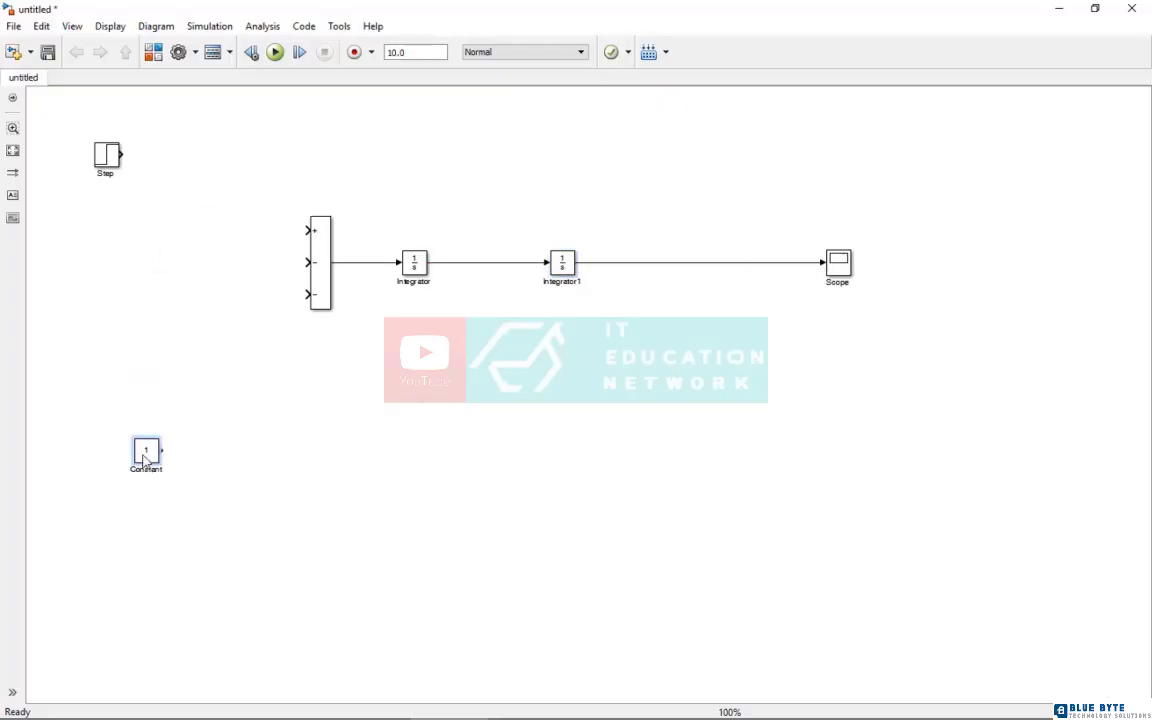
{"action": "left_click_drag", "start_coordinate": [106, 157], "coordinate": [309, 230]}
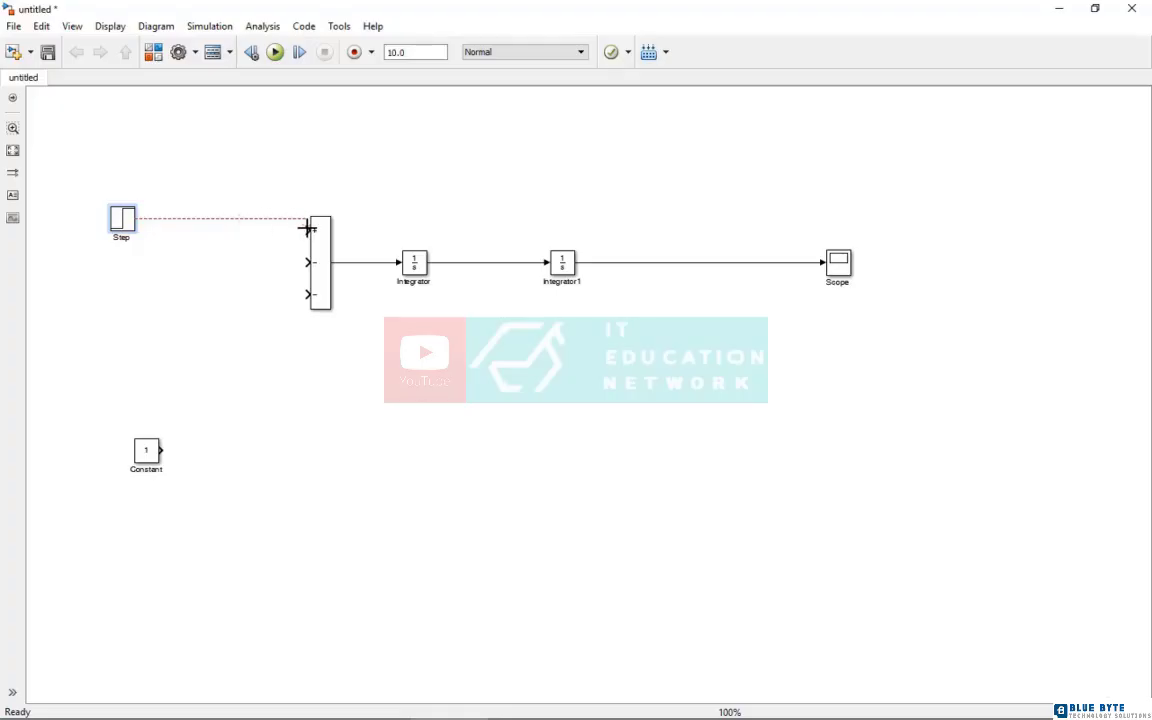
{"action": "left_click_drag", "start_coordinate": [122, 218], "coordinate": [122, 230]}
Branch feedback lines from the first and second integrators' outputs to the Sum's middle and lower minus inputs respectively
{"action": "right_click", "coordinate": [484, 265]}
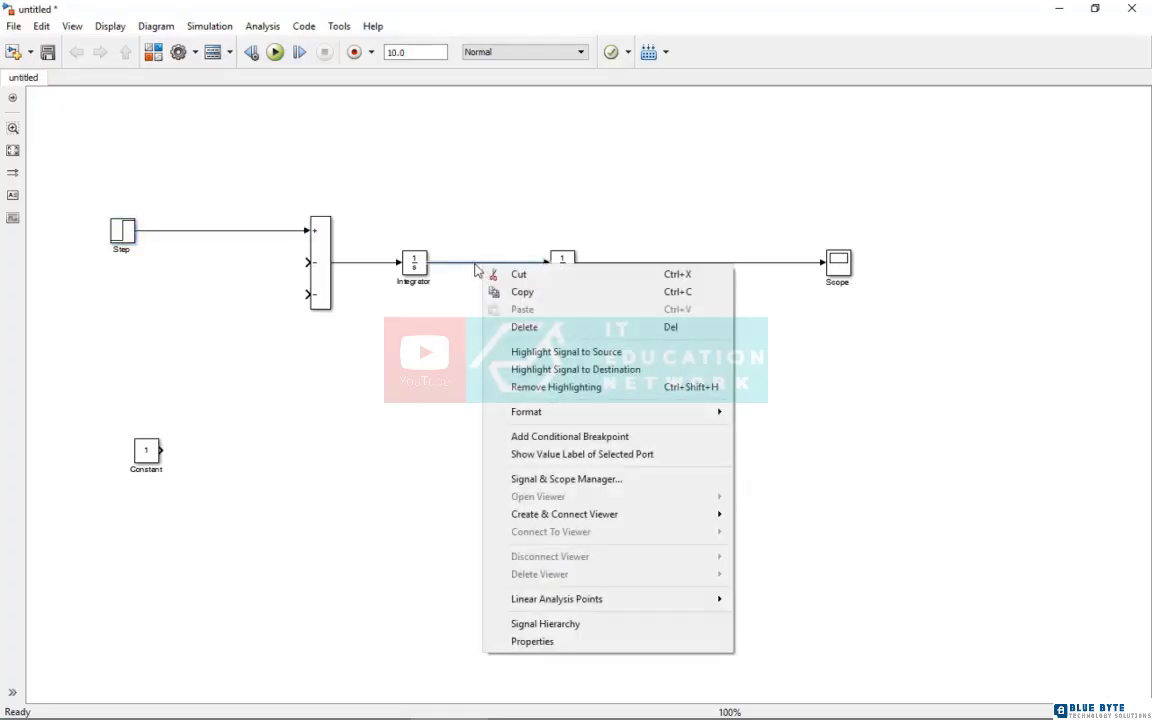
{"action": "left_click_drag", "start_coordinate": [475, 264], "coordinate": [304, 261]}
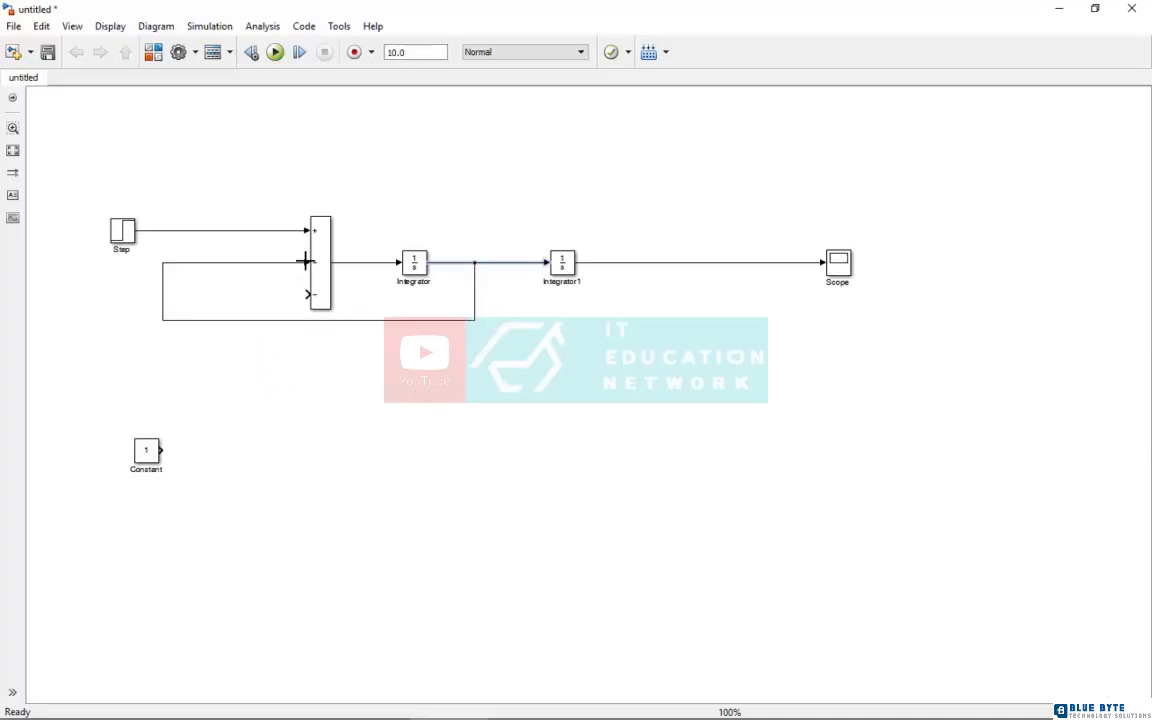
{"action": "left_click_drag", "start_coordinate": [682, 263], "coordinate": [310, 294]}
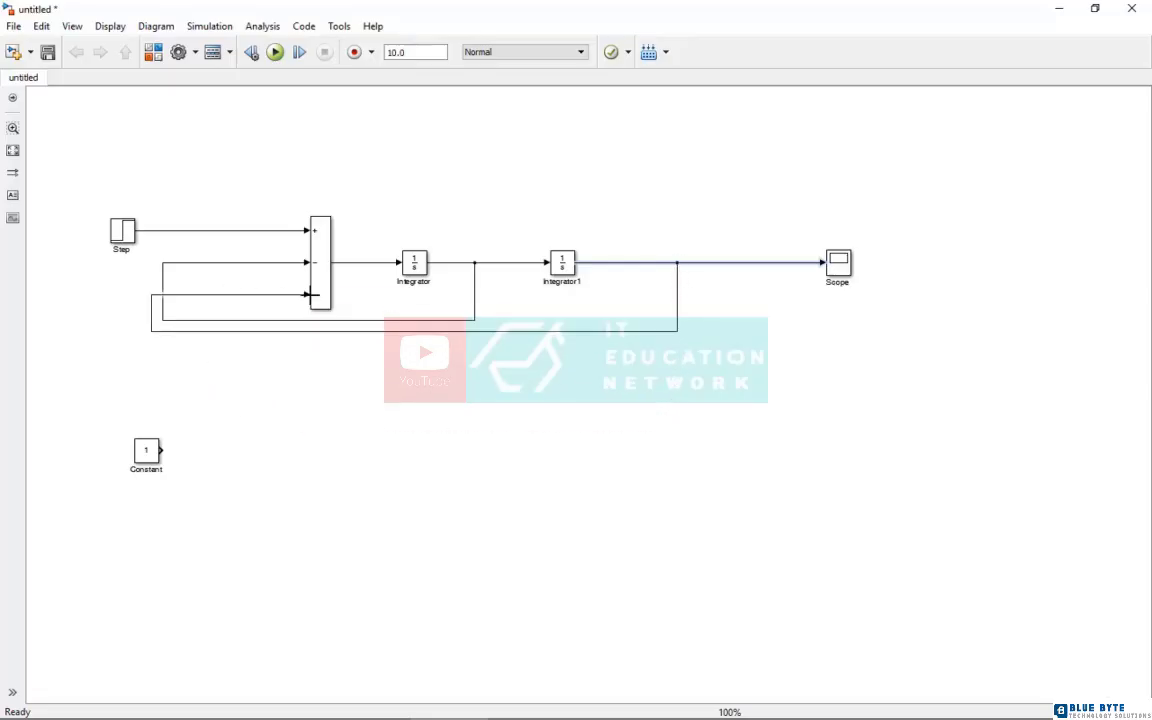
Reroute both feedback lines lower beneath the blocks, spacing the outer loop clearly below the inner one
{"action": "left_click", "coordinate": [345, 332]}
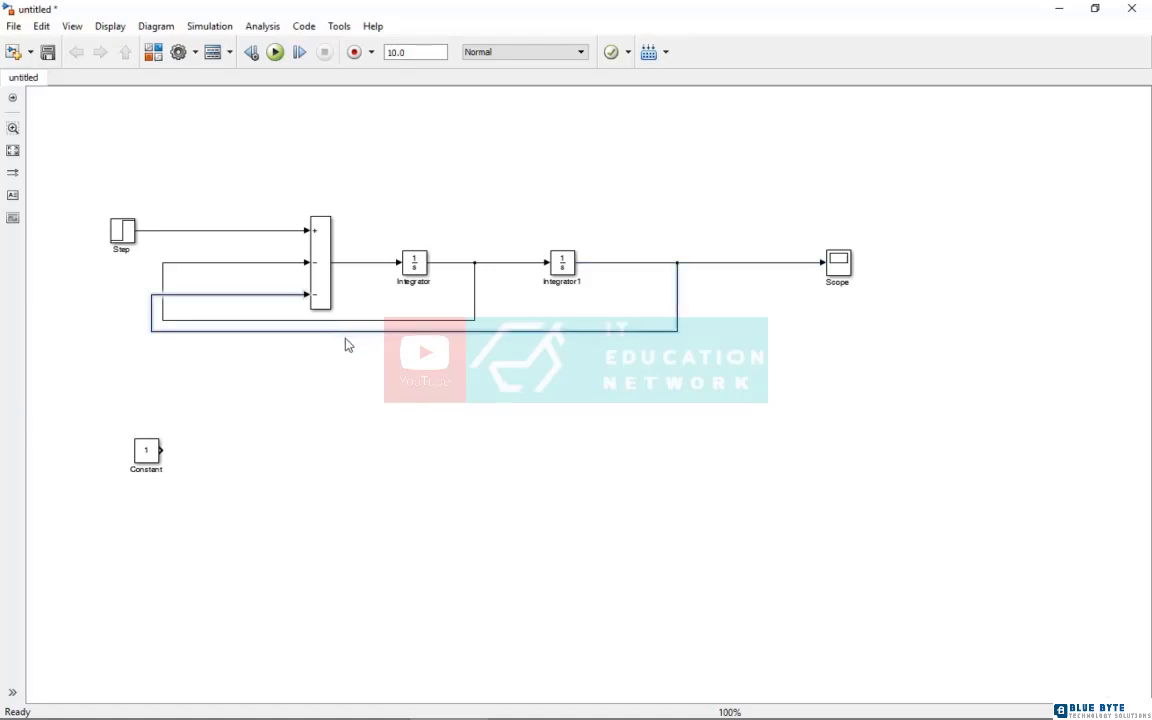
{"action": "left_click_drag", "start_coordinate": [347, 345], "coordinate": [352, 419]}
{"action": "left_click_drag", "start_coordinate": [355, 327], "coordinate": [353, 358]}
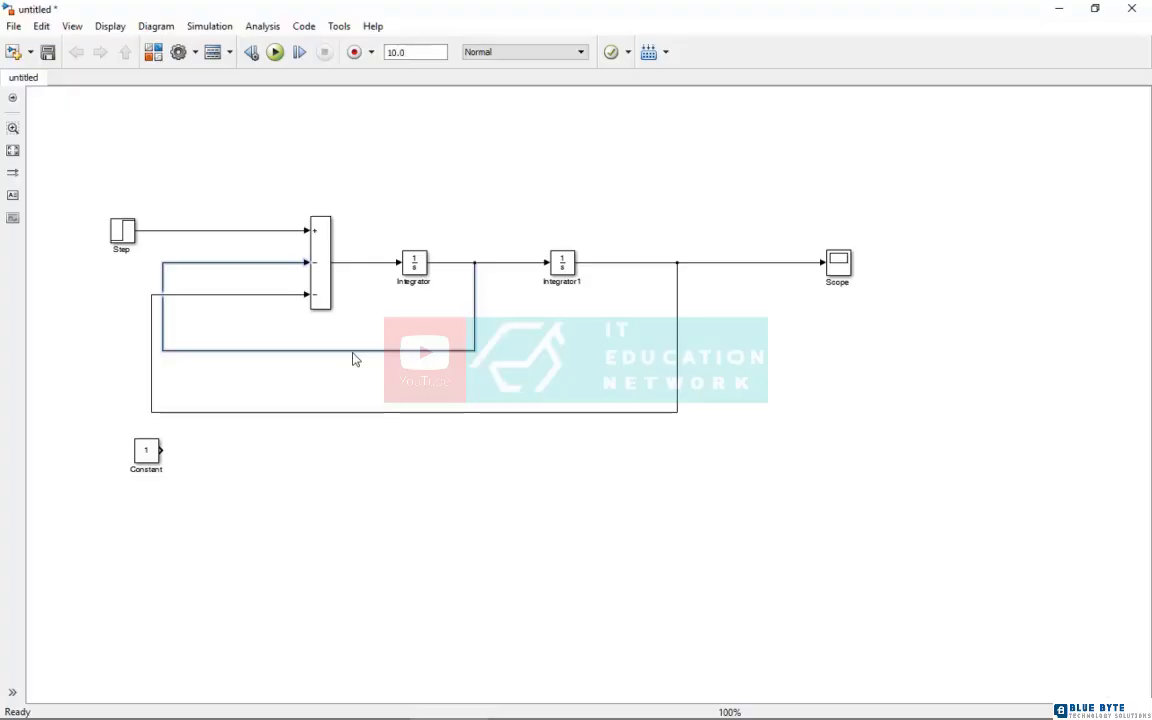
{"action": "left_click", "coordinate": [355, 382]}
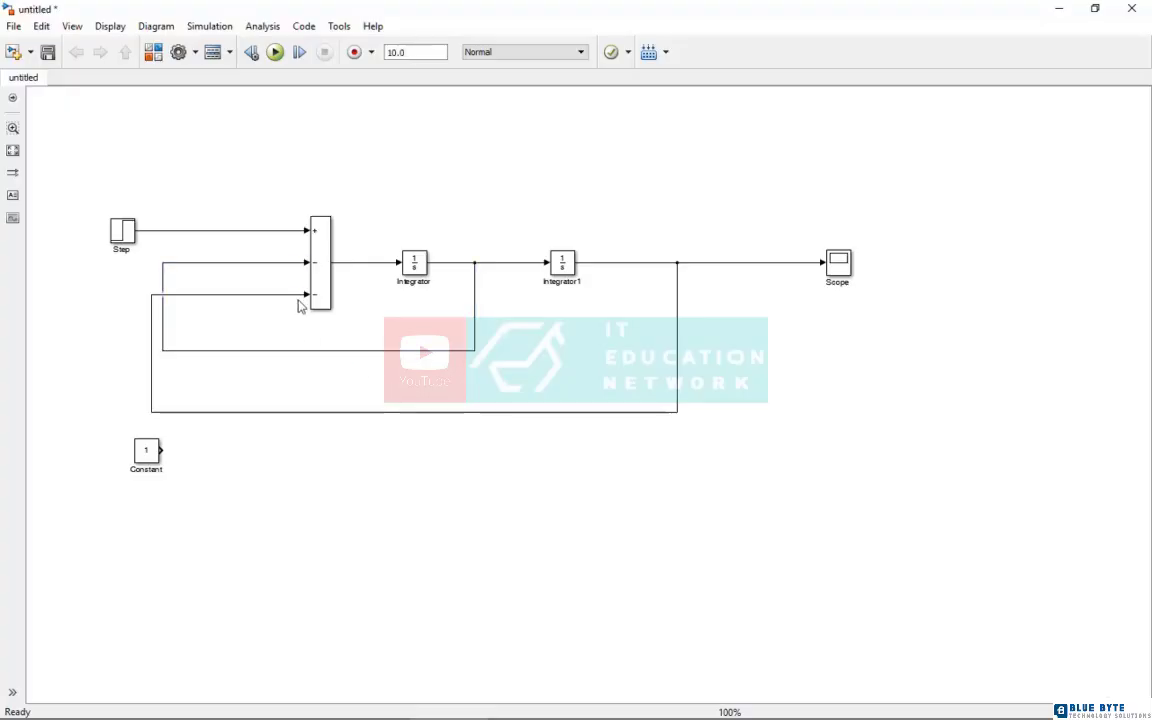
{"action": "scroll", "coordinate": [298, 306], "scroll_direction": "up", "scroll_amount": 2}
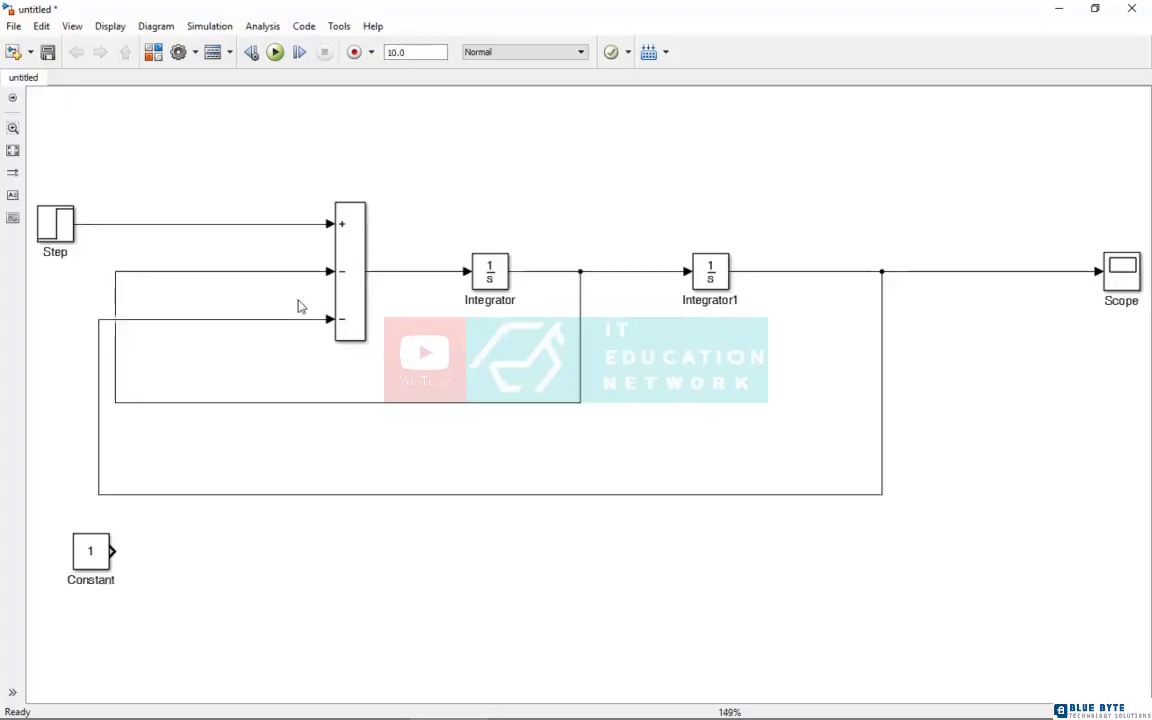
Set the Step block's initial value to 0.1 and final value to 0, and delete the unused Constant block
{"action": "double_click", "coordinate": [47, 229]}
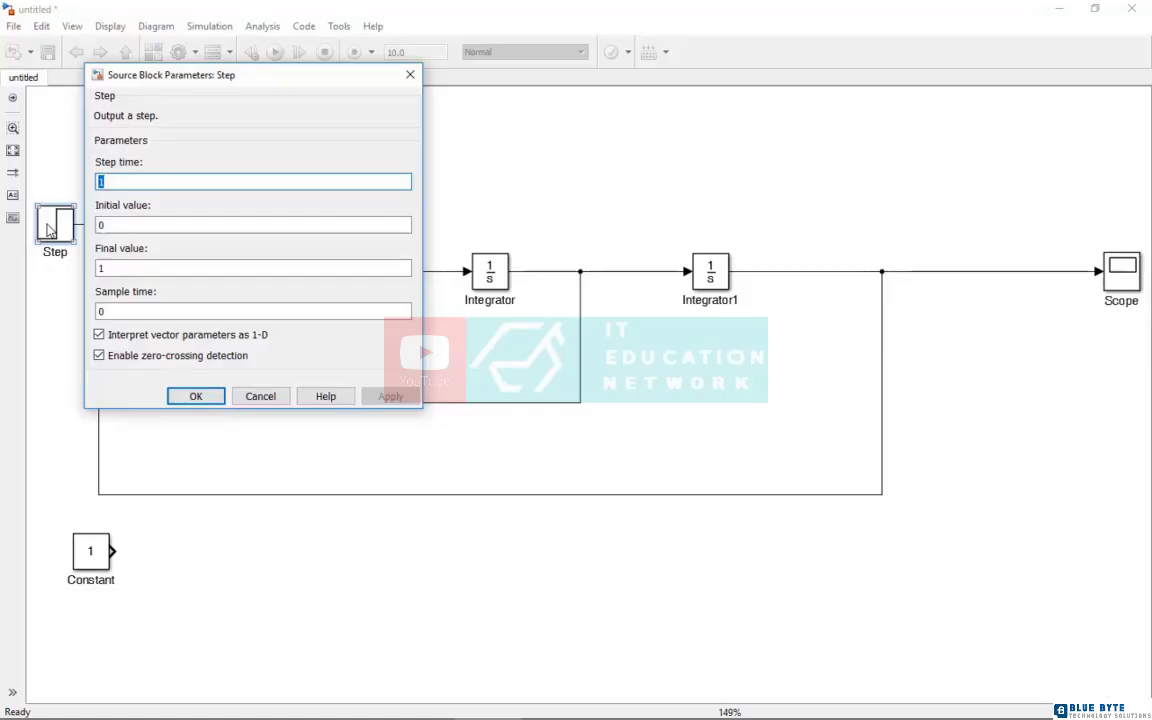
{"action": "left_click", "coordinate": [100, 225]}
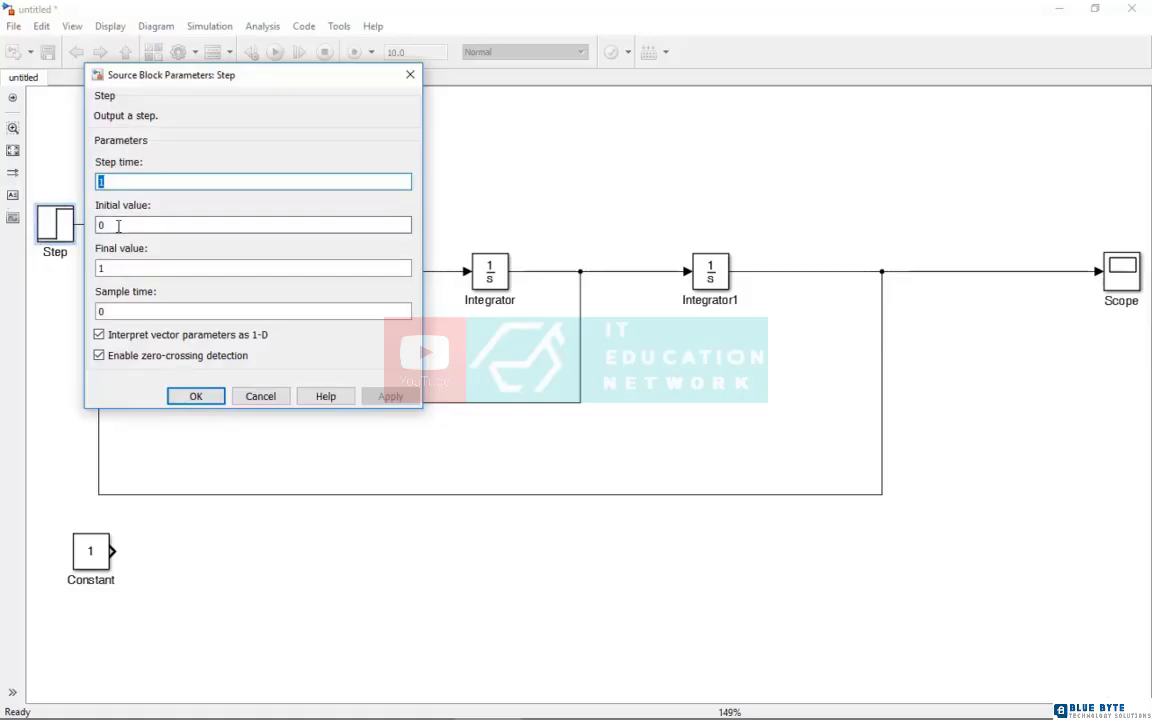
{"action": "type", "text": ".1"}
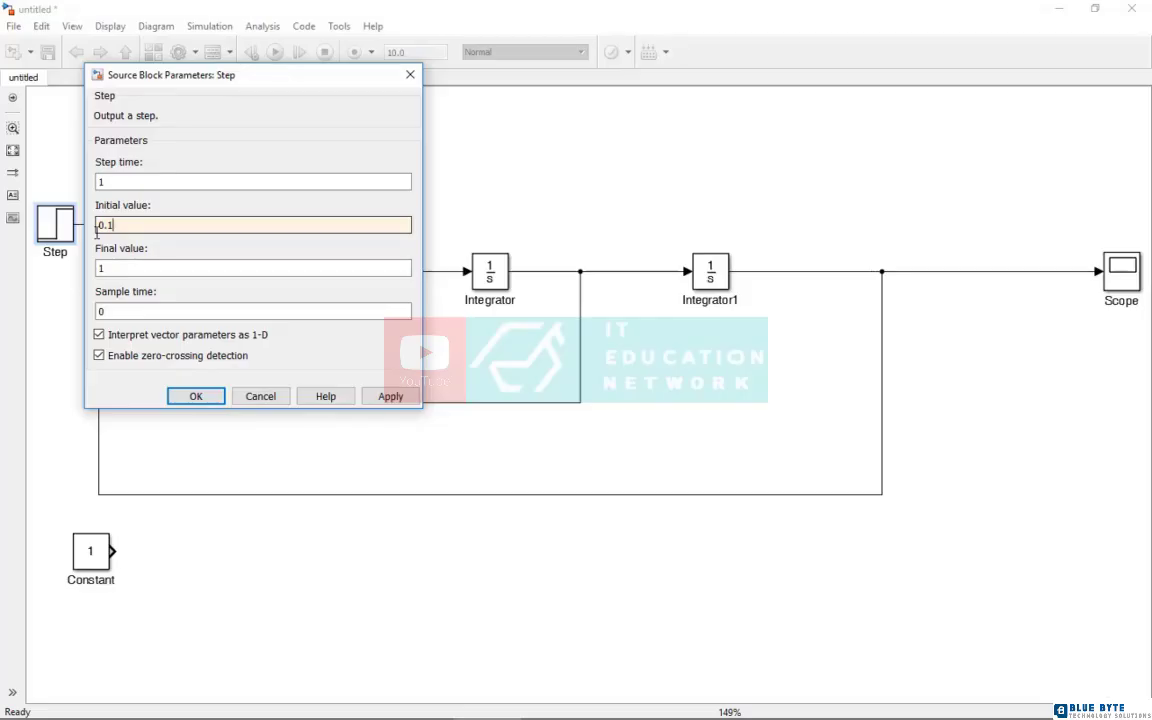
{"action": "key", "text": "Tab"}
{"action": "type", "text": "0"}
{"action": "left_click", "coordinate": [195, 397]}
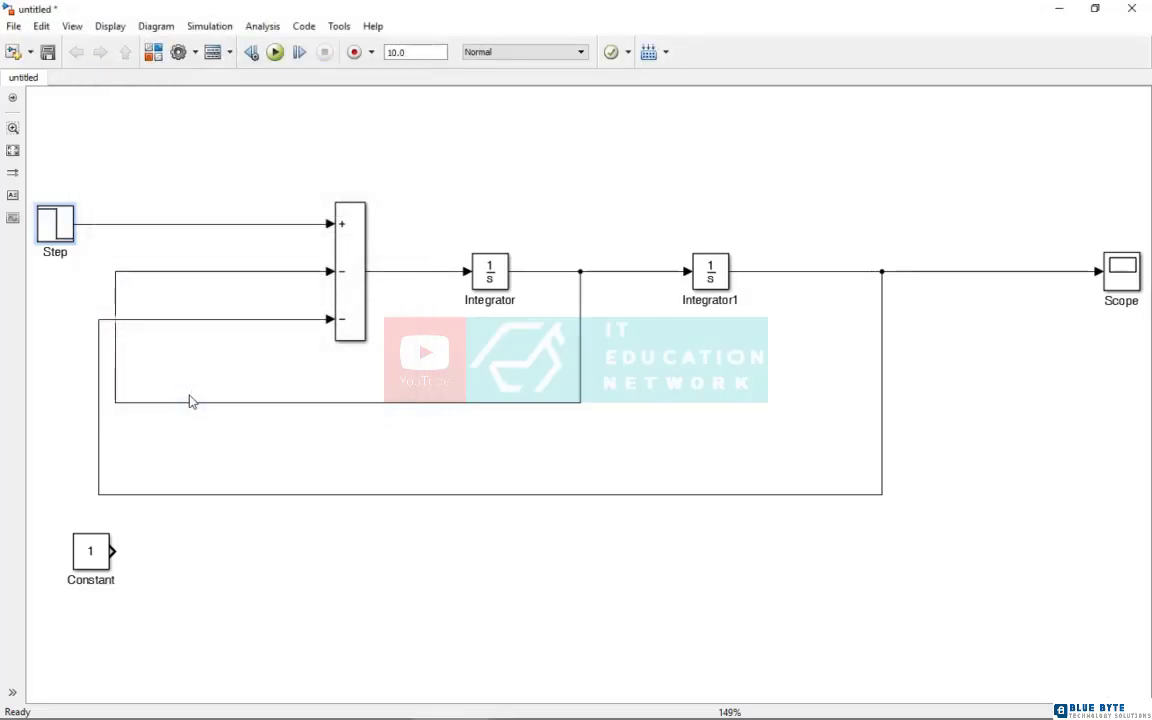
{"action": "left_click", "coordinate": [105, 551]}
{"action": "key", "text": "Delete"}
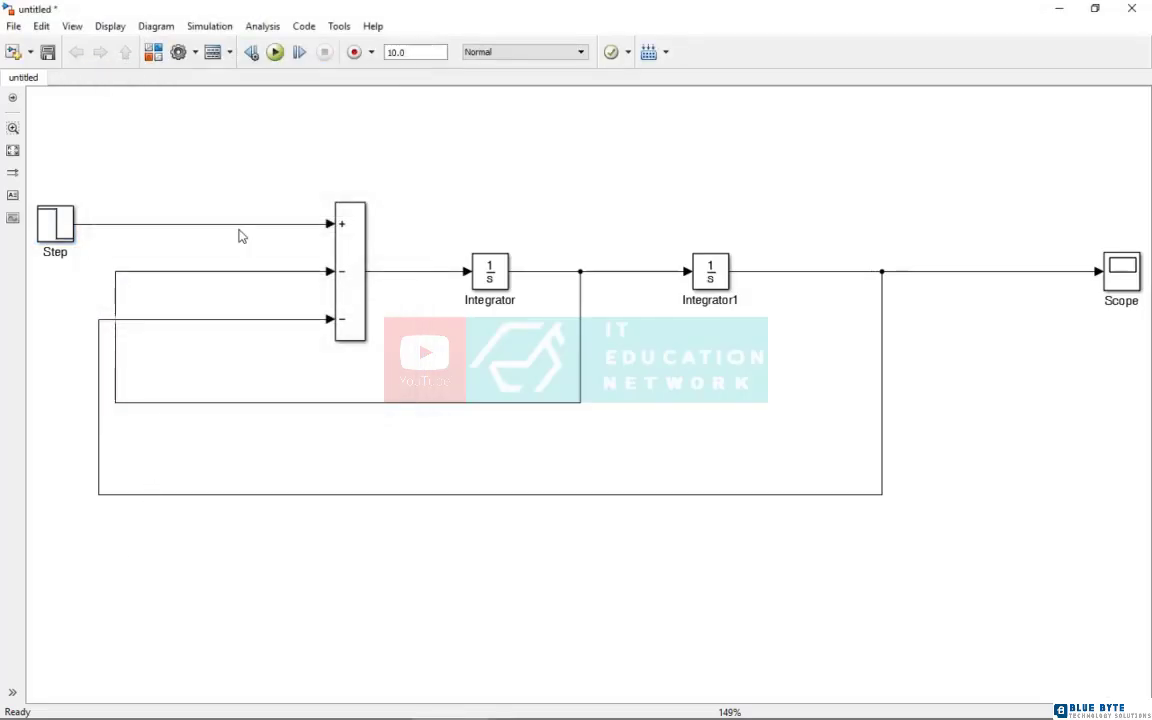
Run the simulation and view the output curve in the maximized, autoscaled Scope before closing it
{"action": "left_click", "coordinate": [275, 57]}
{"action": "double_click", "coordinate": [1134, 270]}
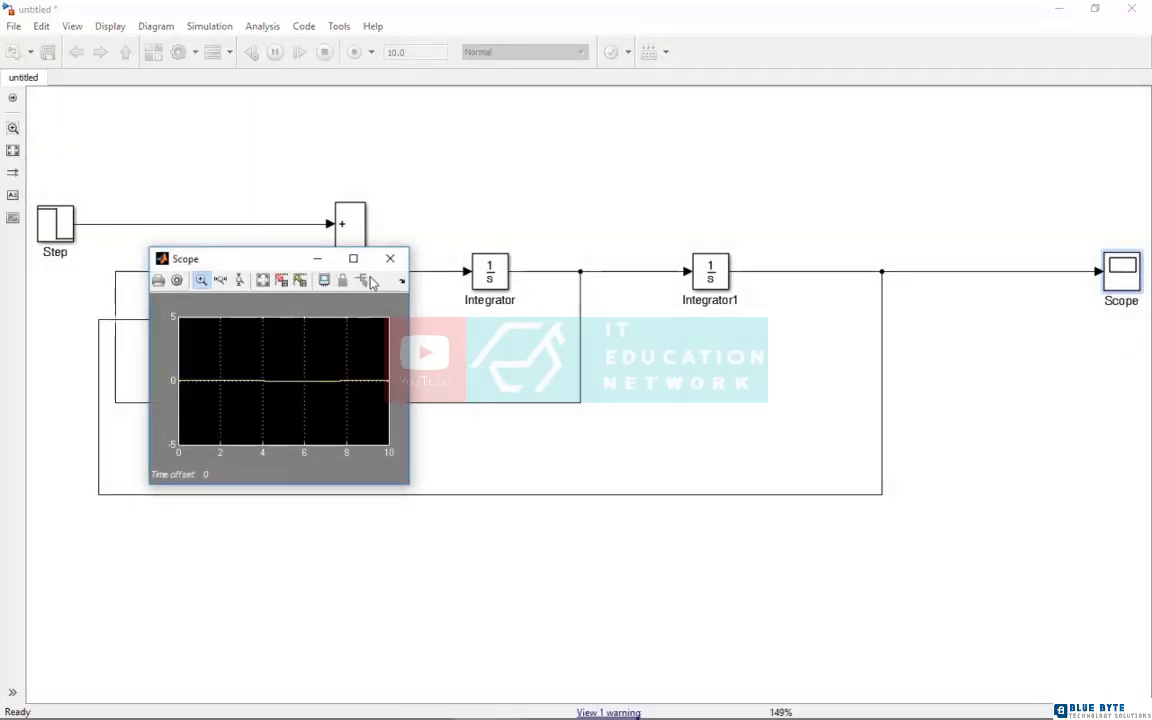
{"action": "double_click", "coordinate": [335, 257]}
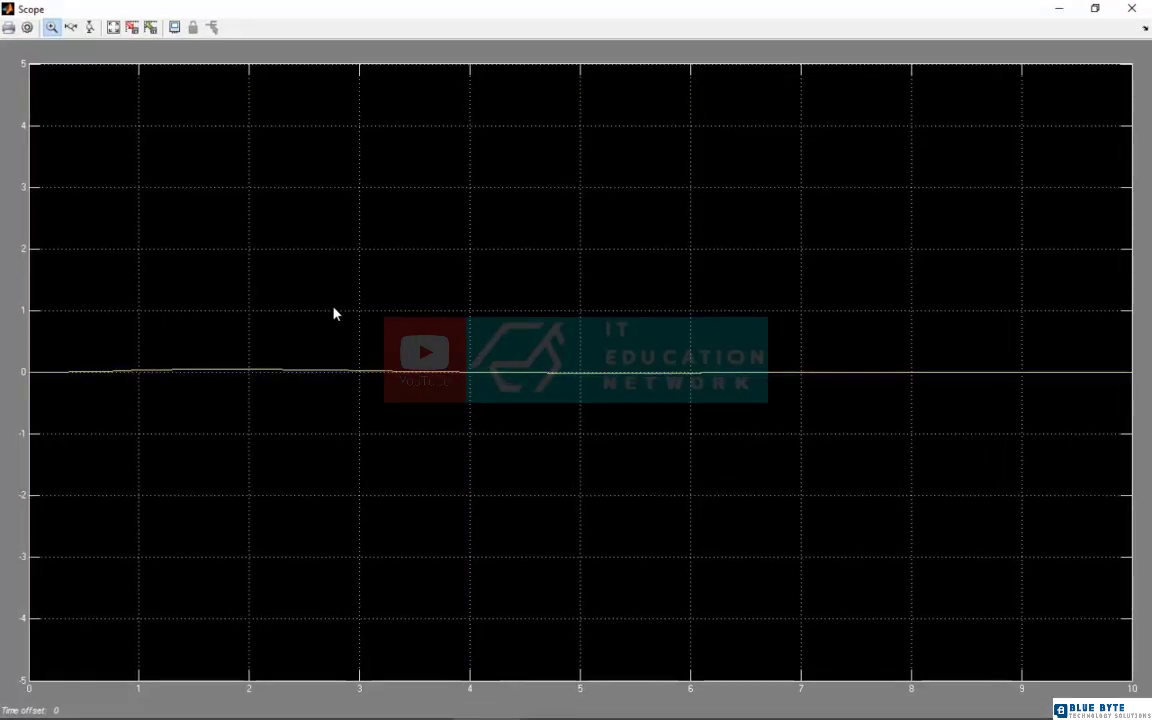
{"action": "left_click", "coordinate": [113, 28]}
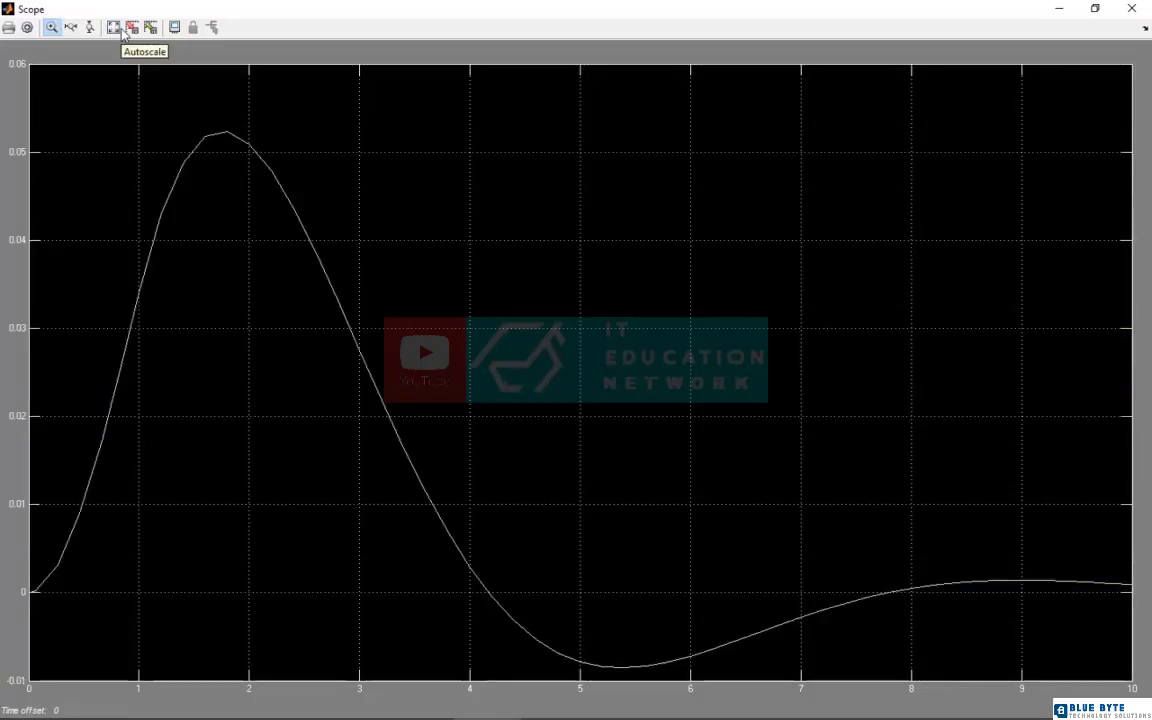
{"action": "left_click", "coordinate": [1138, 8]}
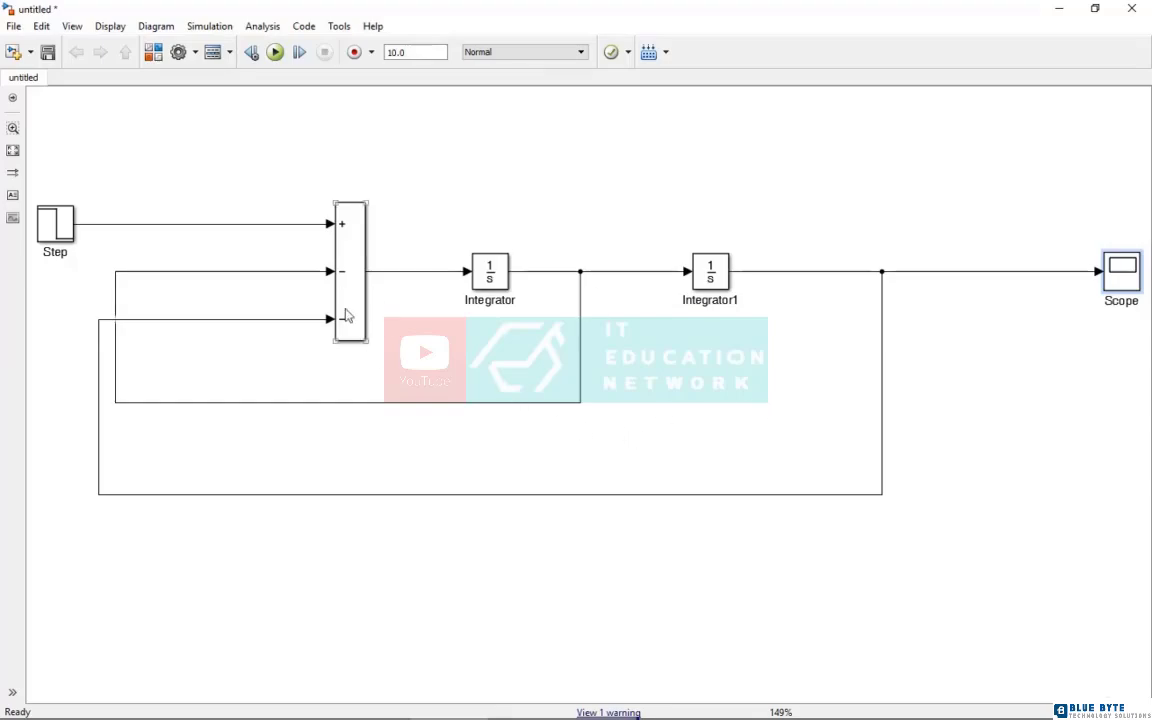
{"action": "left_click", "coordinate": [366, 267]}
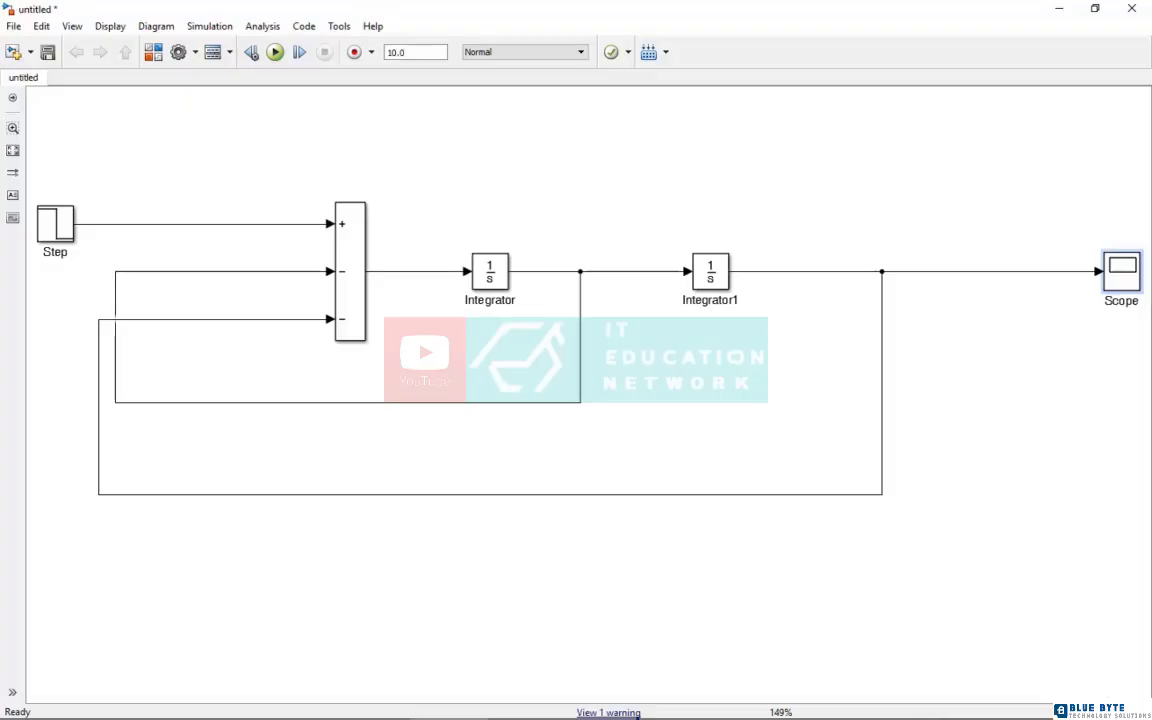
Group the Sum, both integrators and their feedback lines into a subsystem, and align the Step block with its input
{"action": "mouse_move", "coordinate": [936, 718]}
{"action": "left_click_drag", "start_coordinate": [93, 175], "coordinate": [923, 527]}
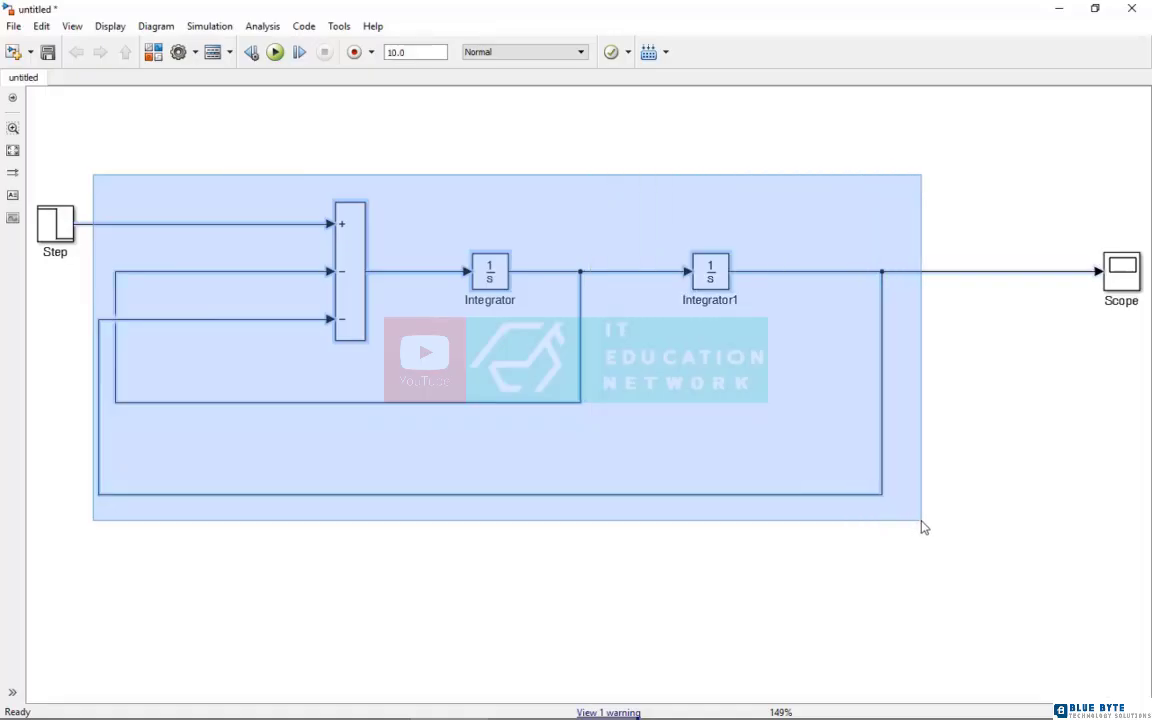
{"action": "left_click_drag", "start_coordinate": [923, 527], "coordinate": [923, 527]}
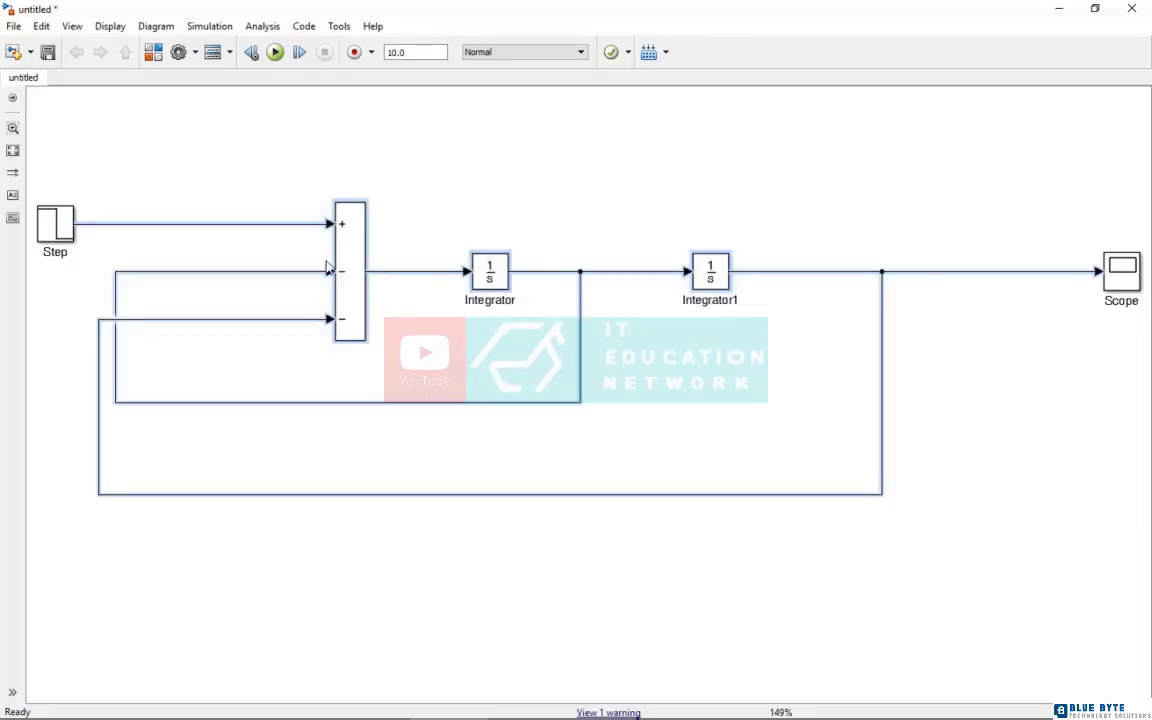
{"action": "right_click", "coordinate": [499, 286]}
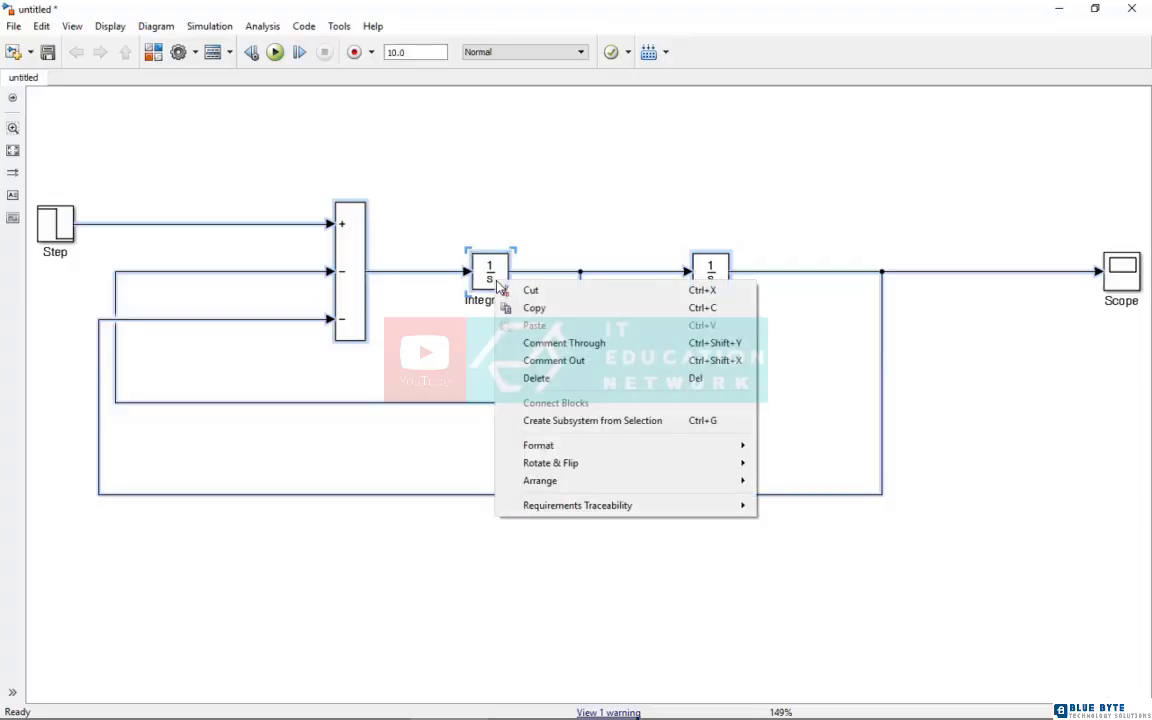
{"action": "left_click", "coordinate": [576, 421]}
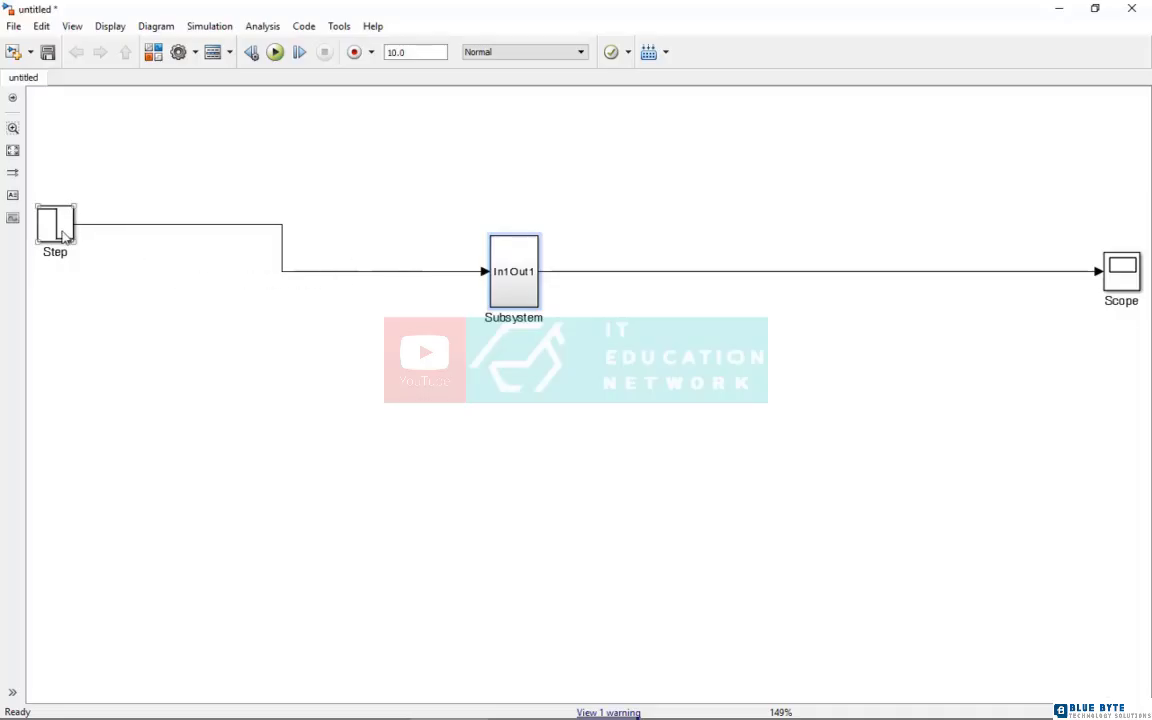
{"action": "left_click_drag", "start_coordinate": [62, 232], "coordinate": [183, 272]}
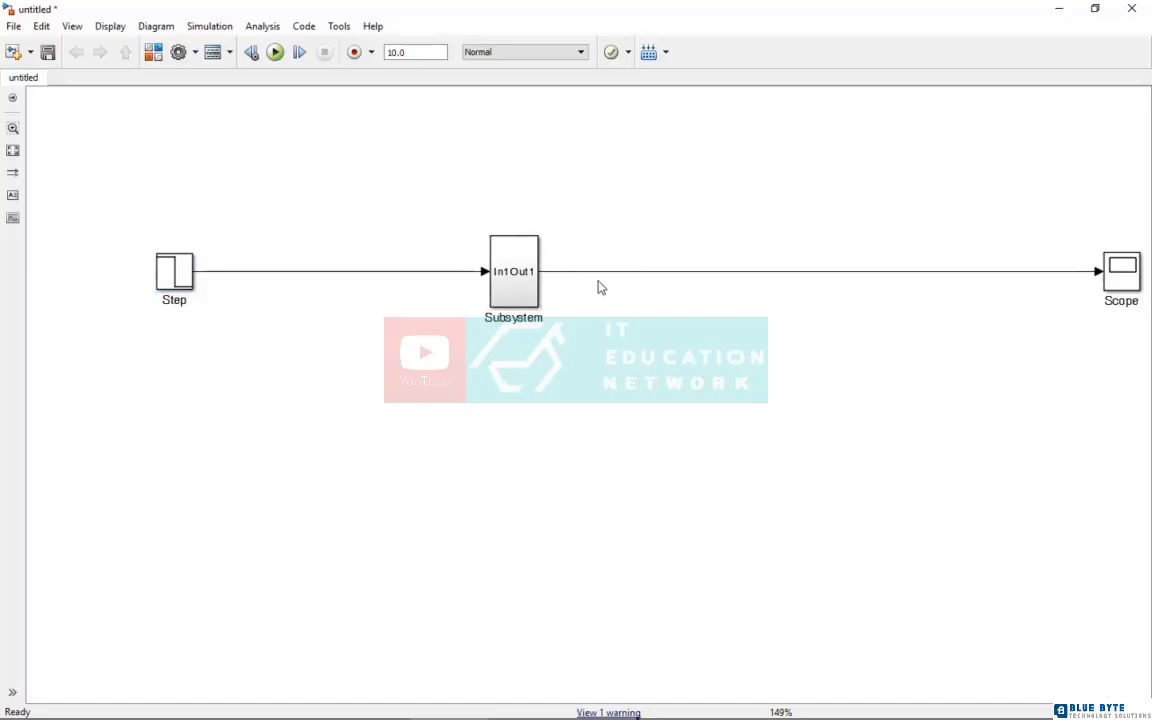
Enlarge the Subsystem block and inspect the feedback diagram inside it, returning to the top-level model
{"action": "left_click_drag", "start_coordinate": [490, 306], "coordinate": [442, 318]}
{"action": "double_click", "coordinate": [490, 306]}
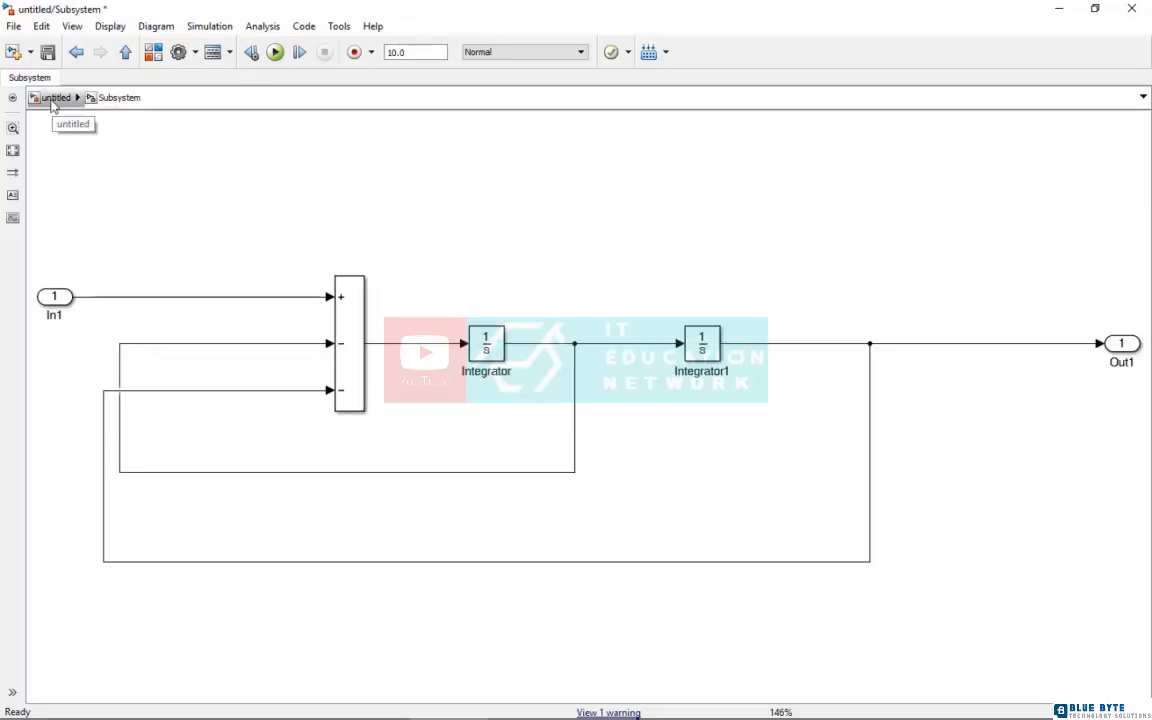
{"action": "left_click", "coordinate": [53, 100]}
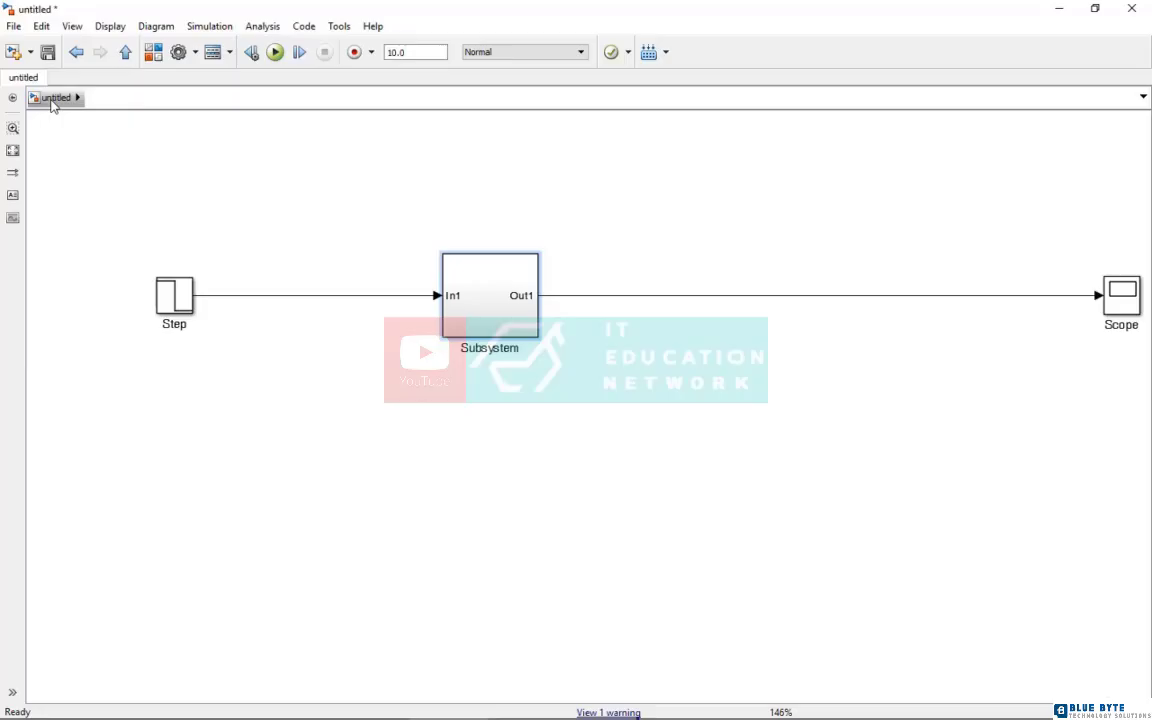
Rename the Subsystem block as Circuit
{"action": "left_click", "coordinate": [524, 349]}
{"action": "key", "text": "BackSpace"}
{"action": "key", "text": "BackSpace"}
{"action": "key", "text": "BackSpace"}
{"action": "key", "text": "BackSpace"}
{"action": "key", "text": "BackSpace"}
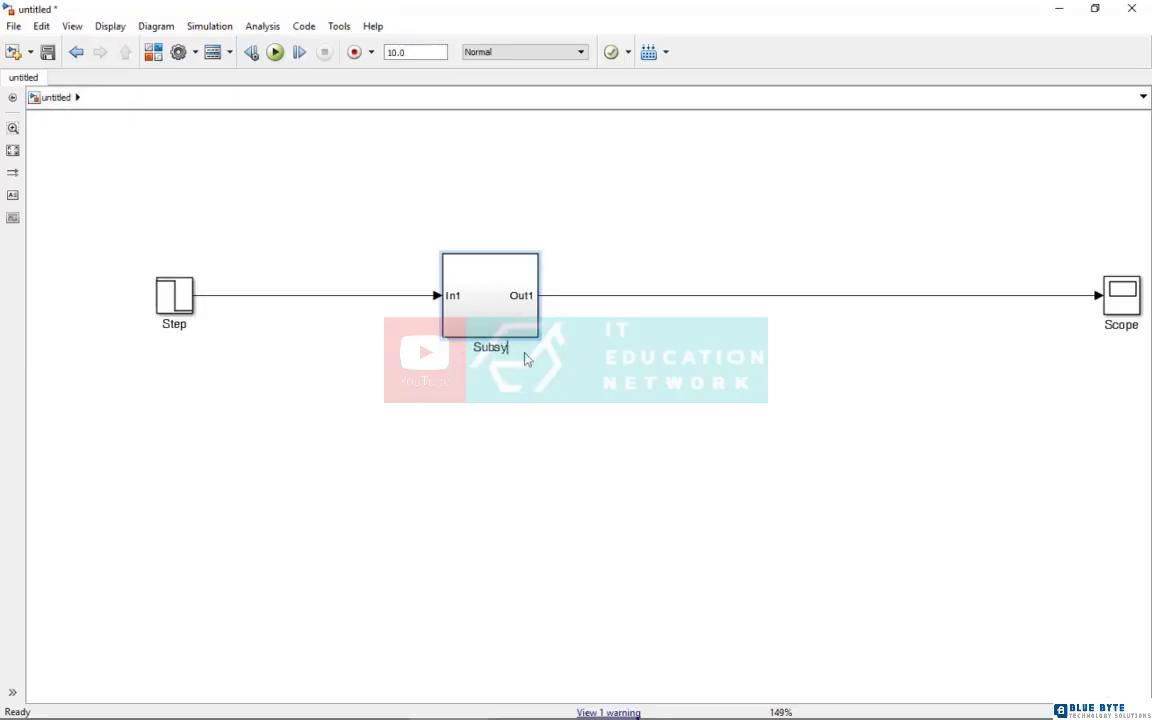
{"action": "key", "text": "BackSpace"}
{"action": "key", "text": "BackSpace"}
{"action": "key", "text": "BackSpace"}
{"action": "type", "text": "Circuit"}
{"action": "left_click", "coordinate": [683, 399]}
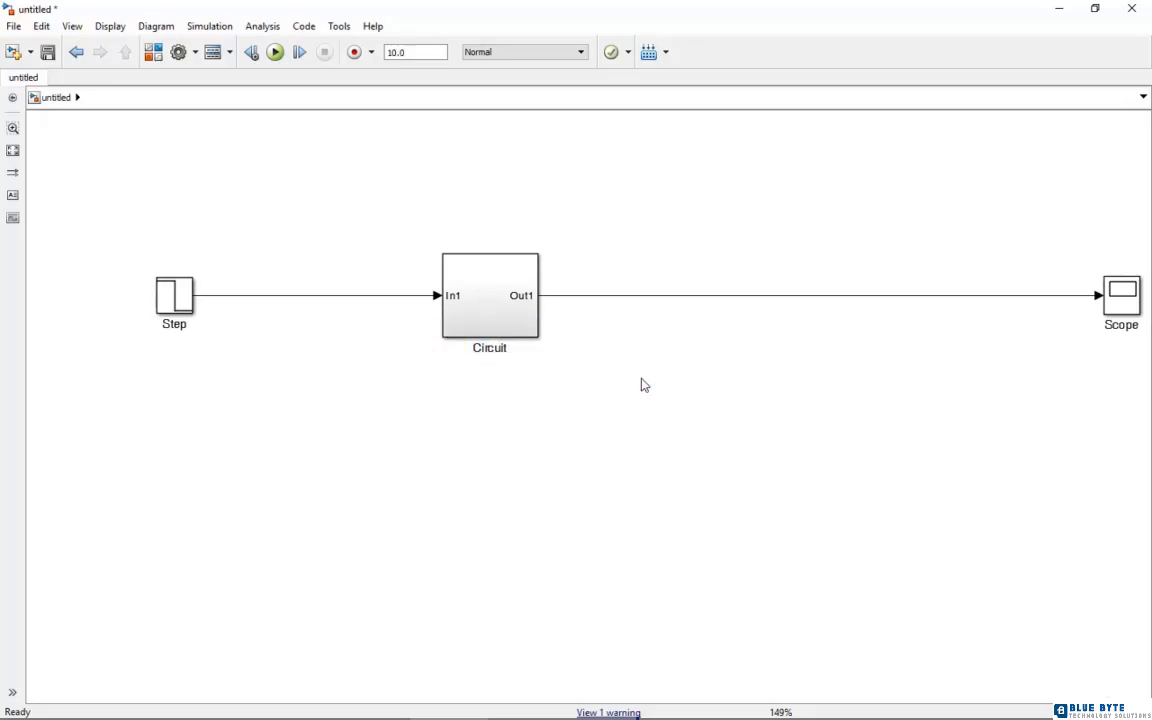
Open the Machines library under Simscape, SimPowerSystems, Specialized Technology in the Simulink Library Browser
{"action": "left_click", "coordinate": [1095, 8]}
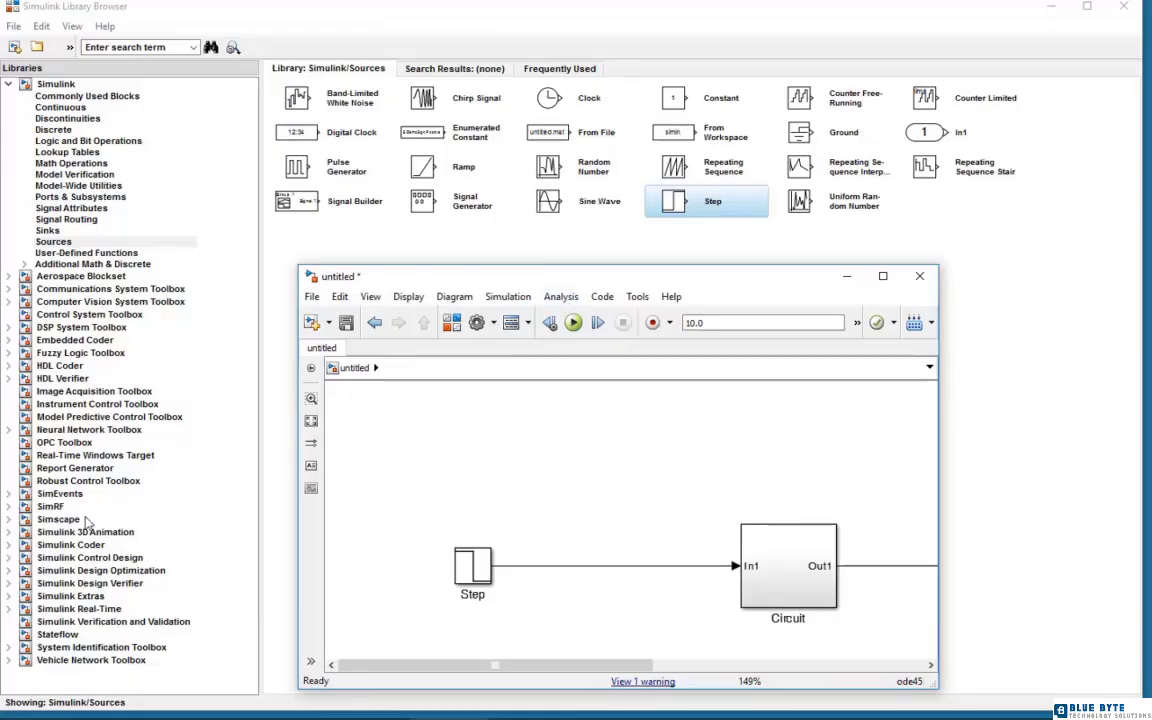
{"action": "left_click", "coordinate": [55, 521]}
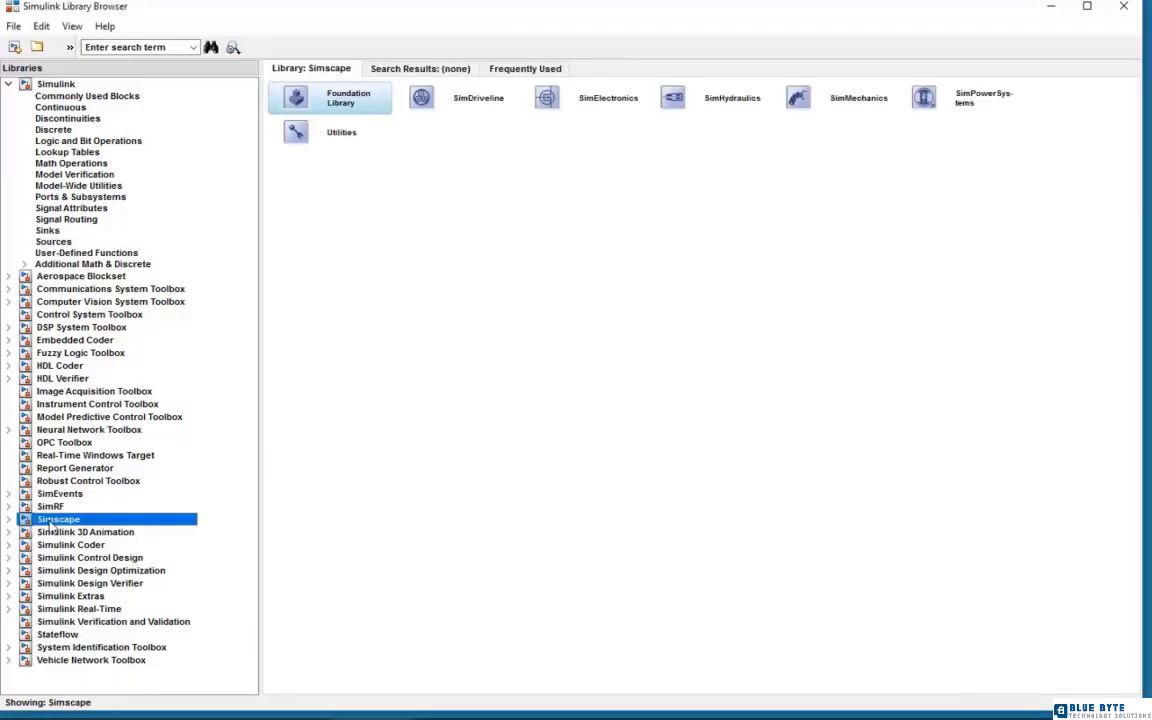
{"action": "left_click", "coordinate": [963, 104]}
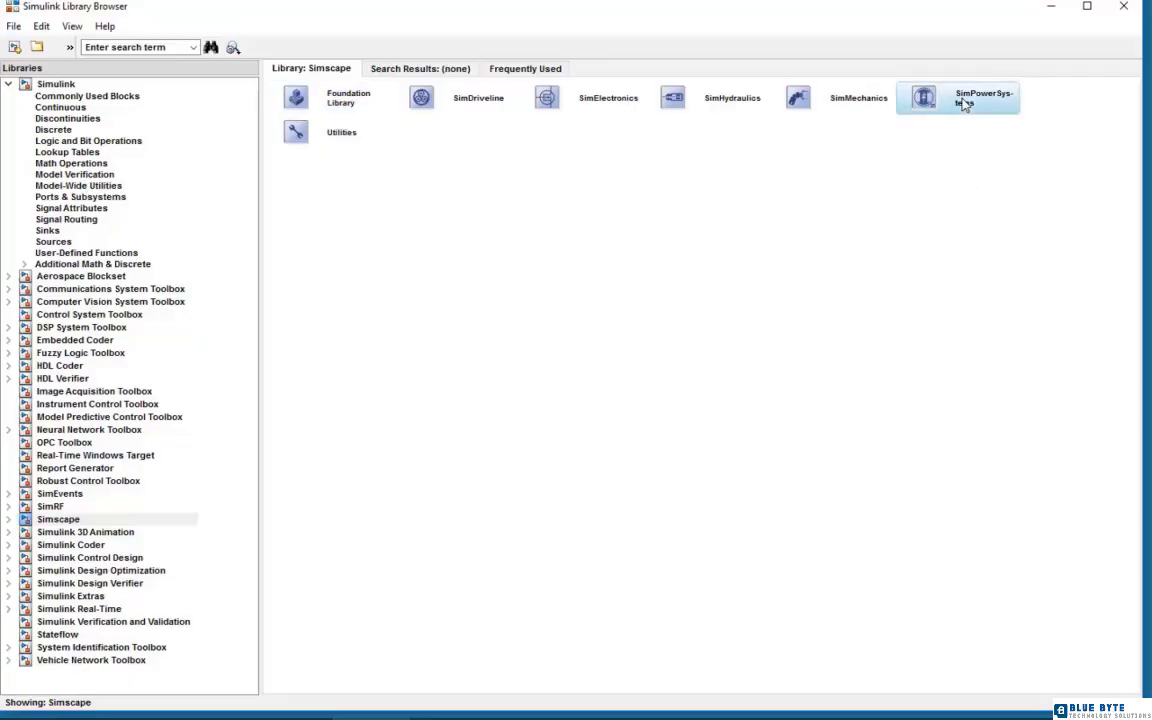
{"action": "double_click", "coordinate": [963, 104]}
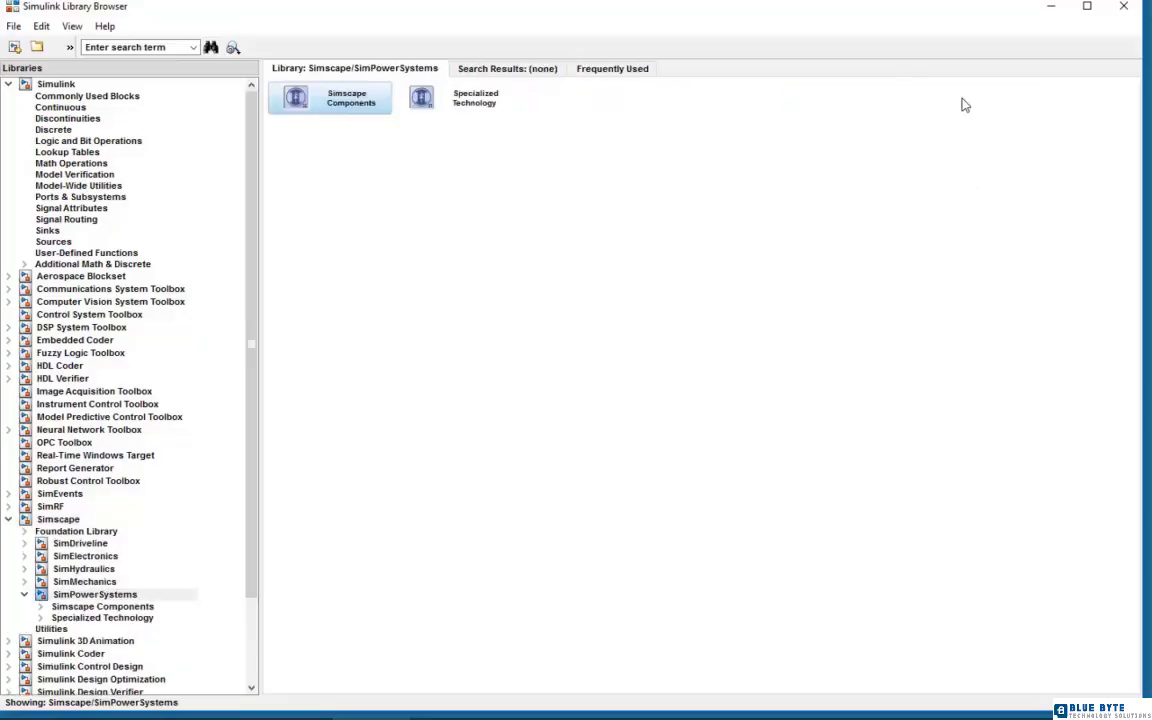
{"action": "double_click", "coordinate": [463, 112]}
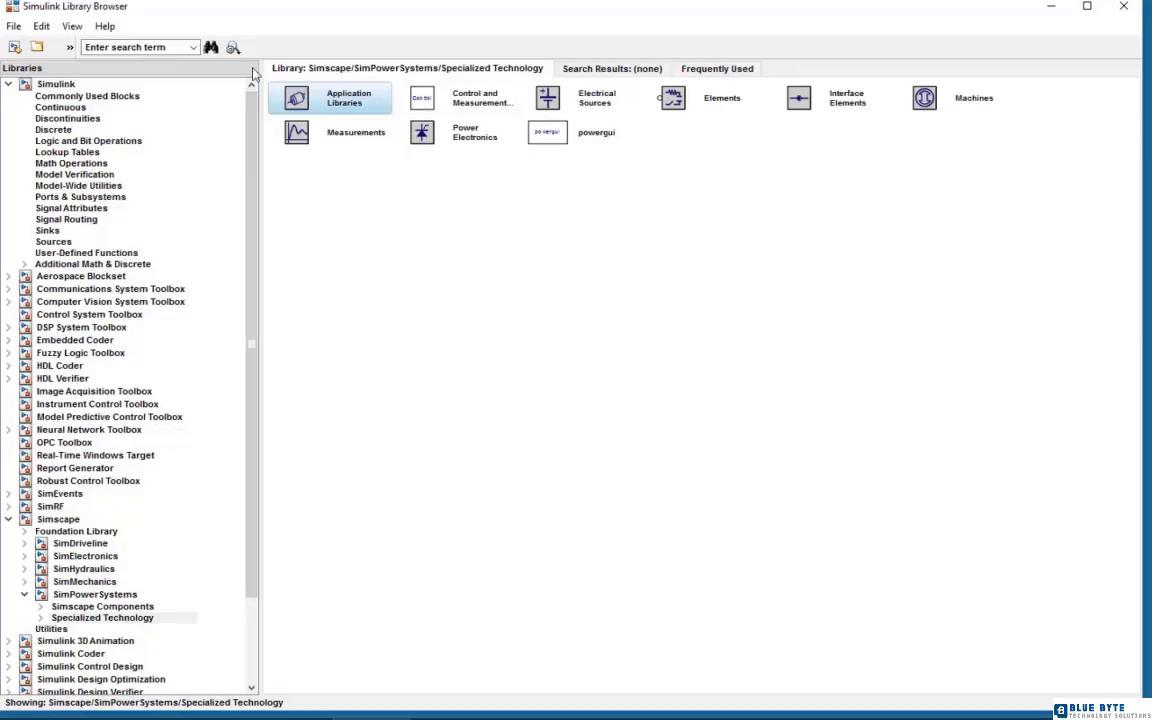
{"action": "left_click", "coordinate": [928, 104]}
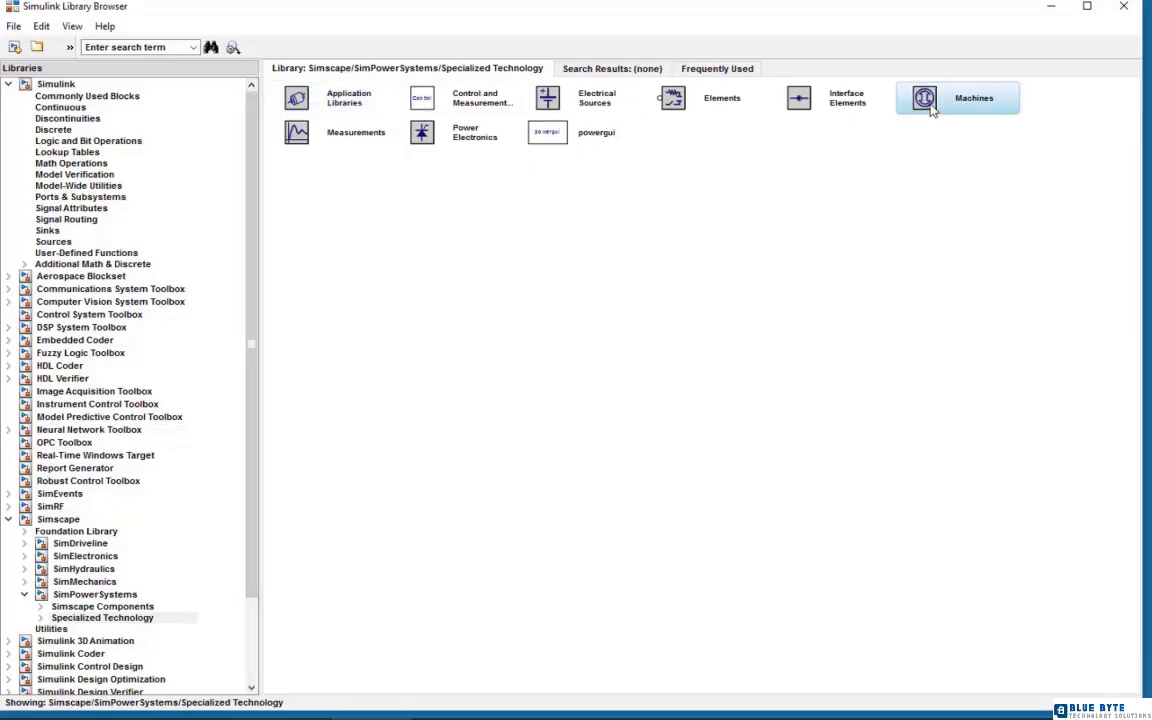
{"action": "double_click", "coordinate": [928, 104]}
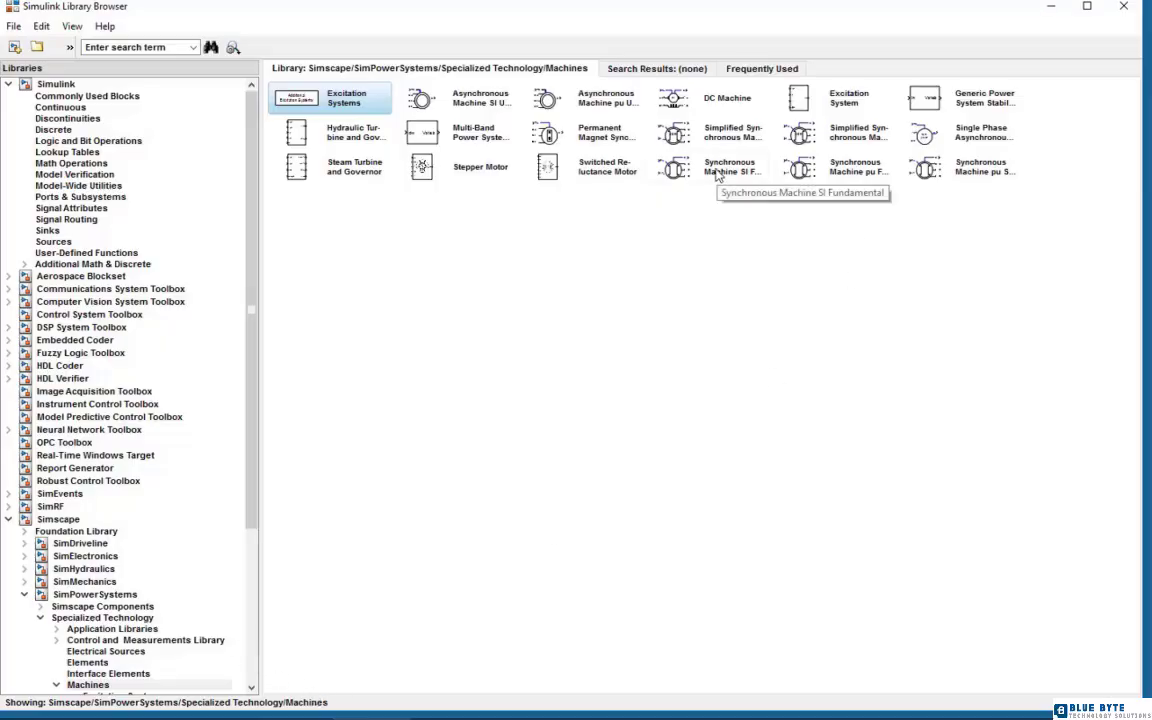
Add a Synchronous Machine SI Fundamental block to the untitled model and place it below the line from Circuit to Scope
{"action": "right_click", "coordinate": [718, 176]}
{"action": "left_click", "coordinate": [705, 178]}
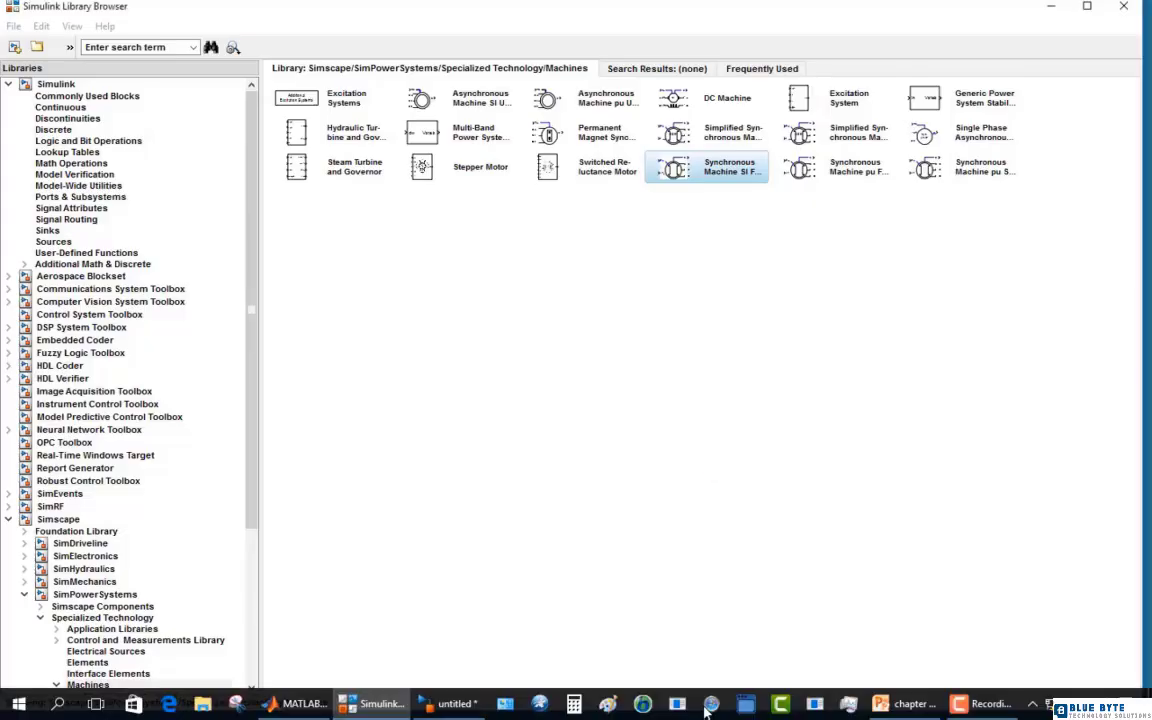
{"action": "left_click", "coordinate": [455, 704]}
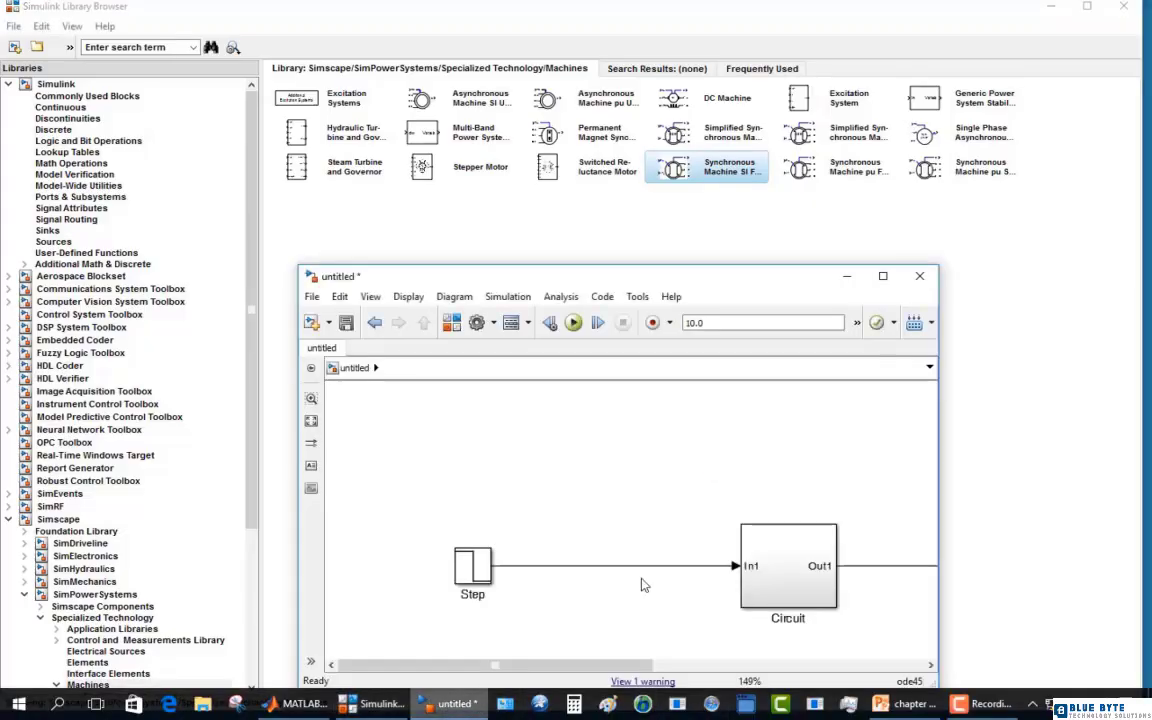
{"action": "left_click", "coordinate": [884, 278]}
{"action": "left_click_drag", "start_coordinate": [522, 339], "coordinate": [515, 455]}
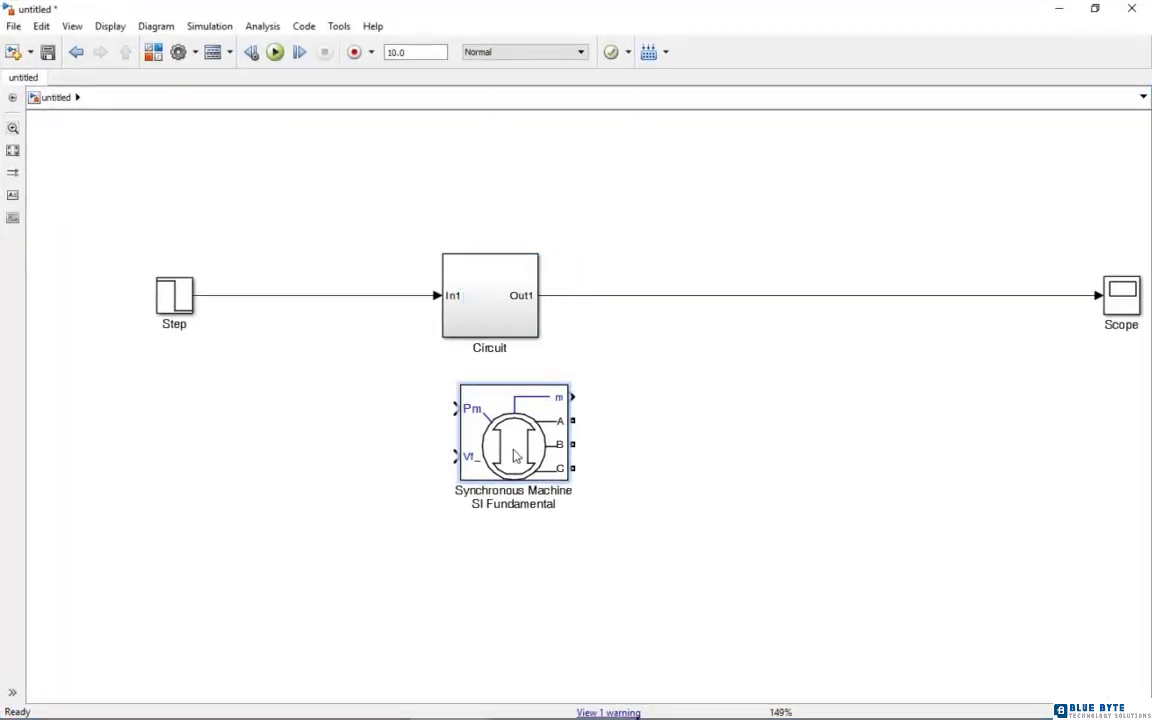
{"action": "left_click_drag", "start_coordinate": [478, 418], "coordinate": [621, 418]}
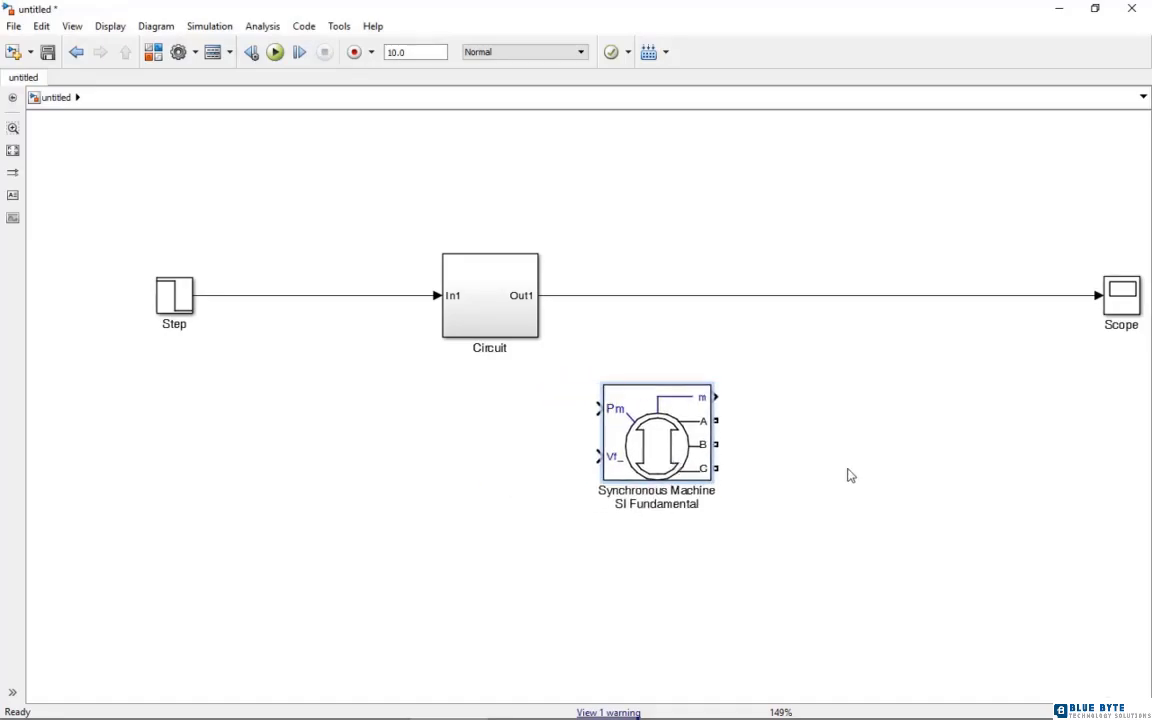
Review the Synchronous Machine block's configuration, parameter, advanced and load flow settings, closing them without changes
{"action": "left_click", "coordinate": [618, 420]}
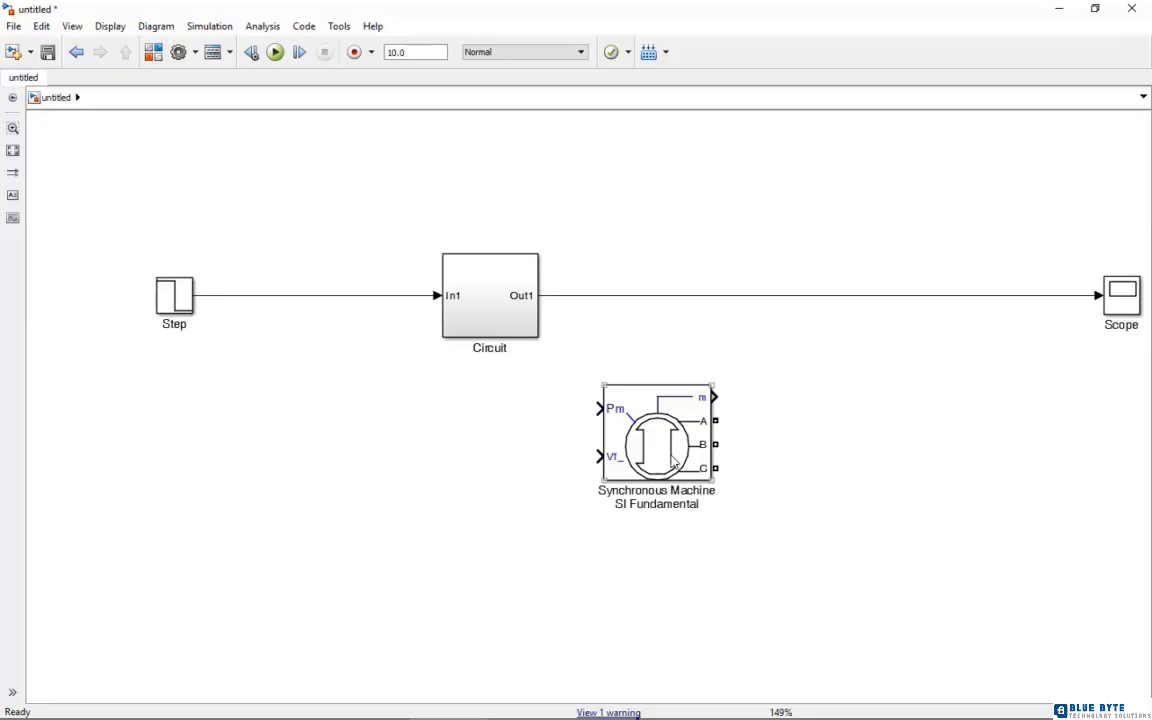
{"action": "double_click", "coordinate": [674, 463]}
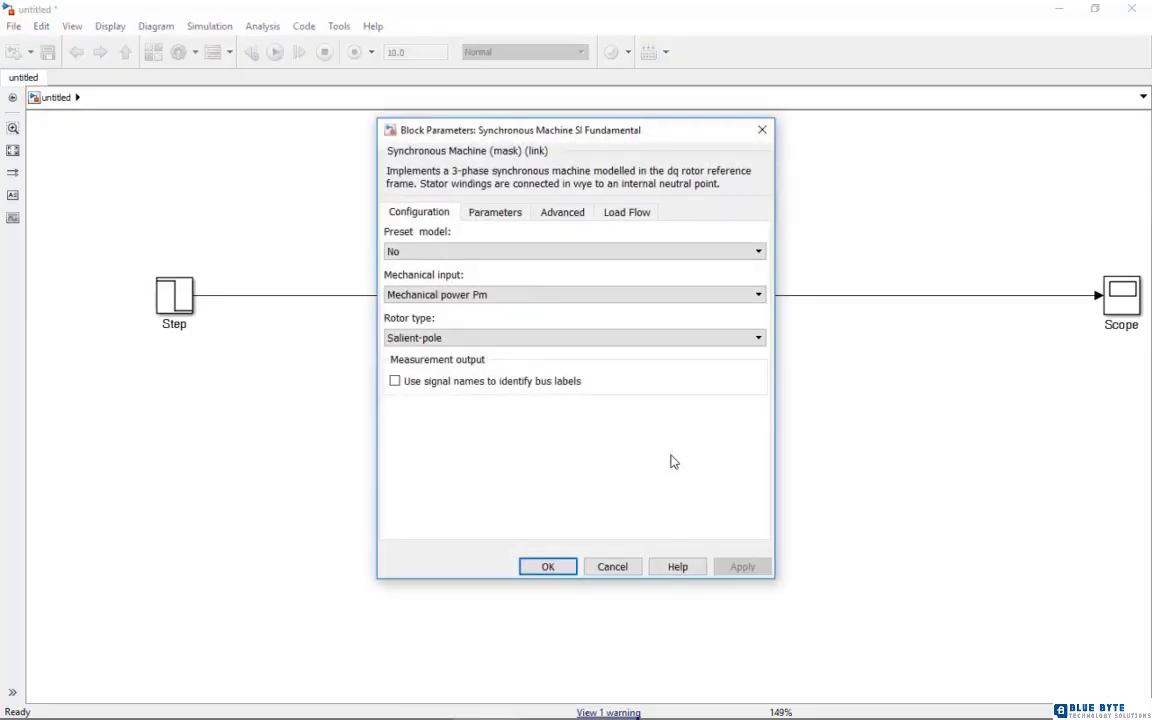
{"action": "left_click", "coordinate": [503, 218]}
{"action": "left_click", "coordinate": [563, 216]}
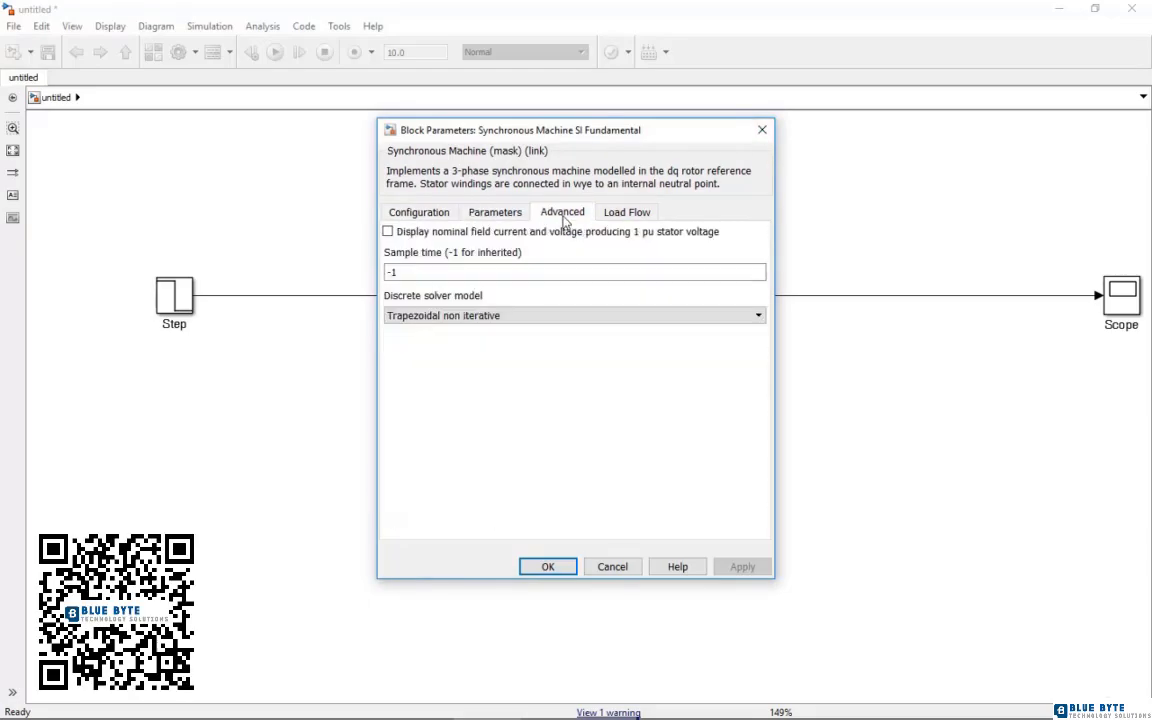
{"action": "left_click", "coordinate": [640, 213]}
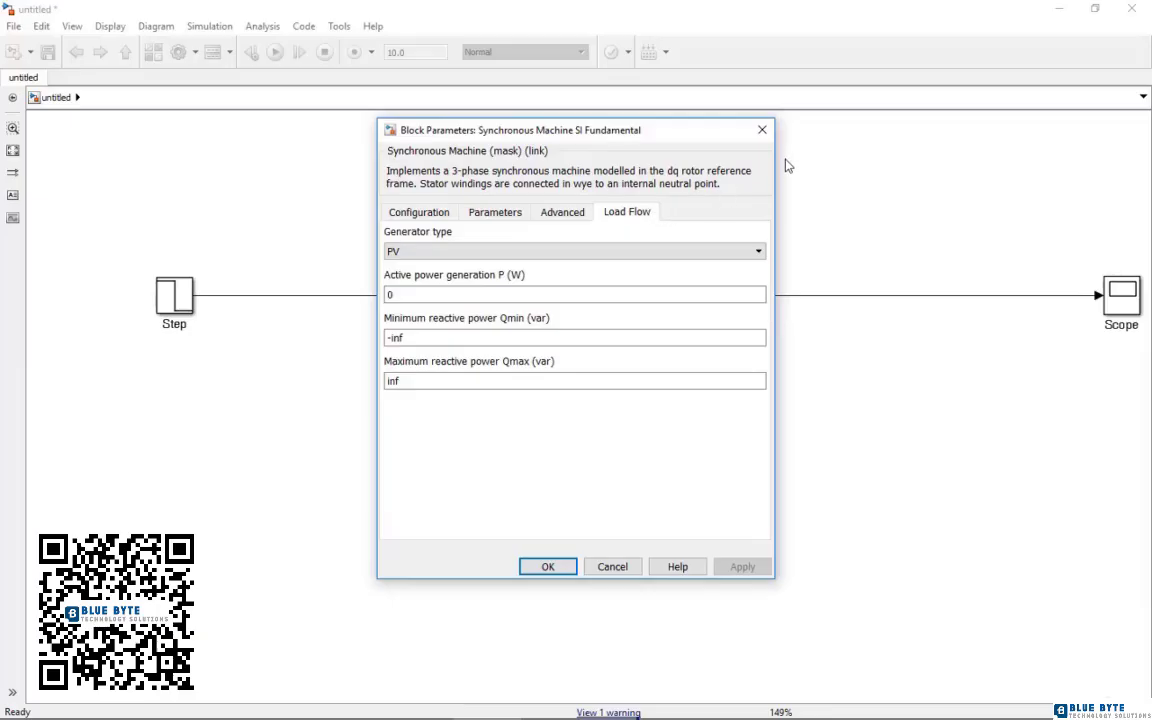
{"action": "left_click", "coordinate": [763, 137]}
Look under the mask of the Synchronous Machine SI Fundamental block to examine its internal diagram
{"action": "right_click", "coordinate": [657, 415]}
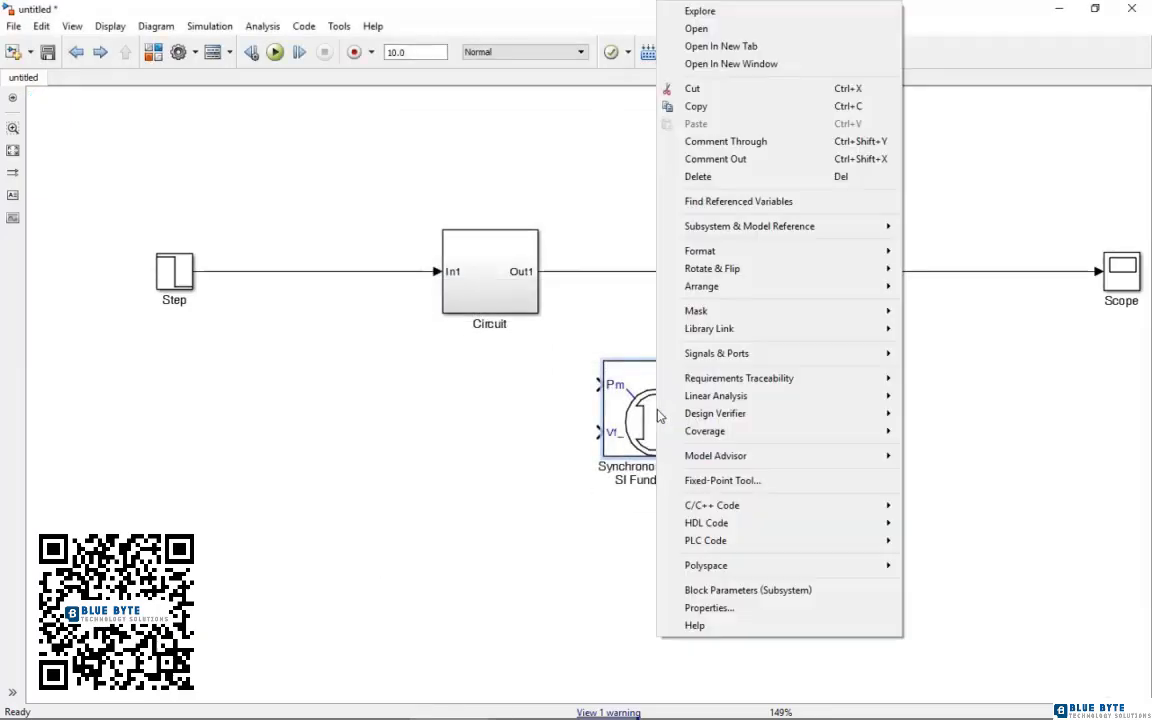
{"action": "mouse_move", "coordinate": [775, 318]}
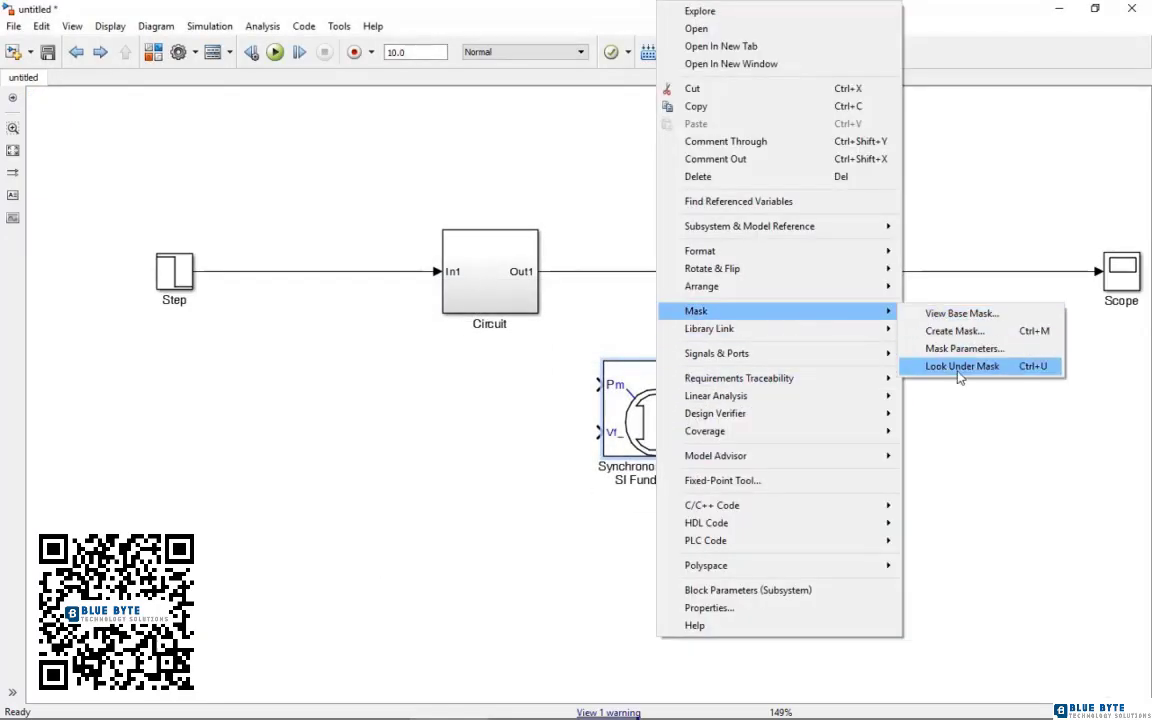
{"action": "left_click", "coordinate": [957, 368]}
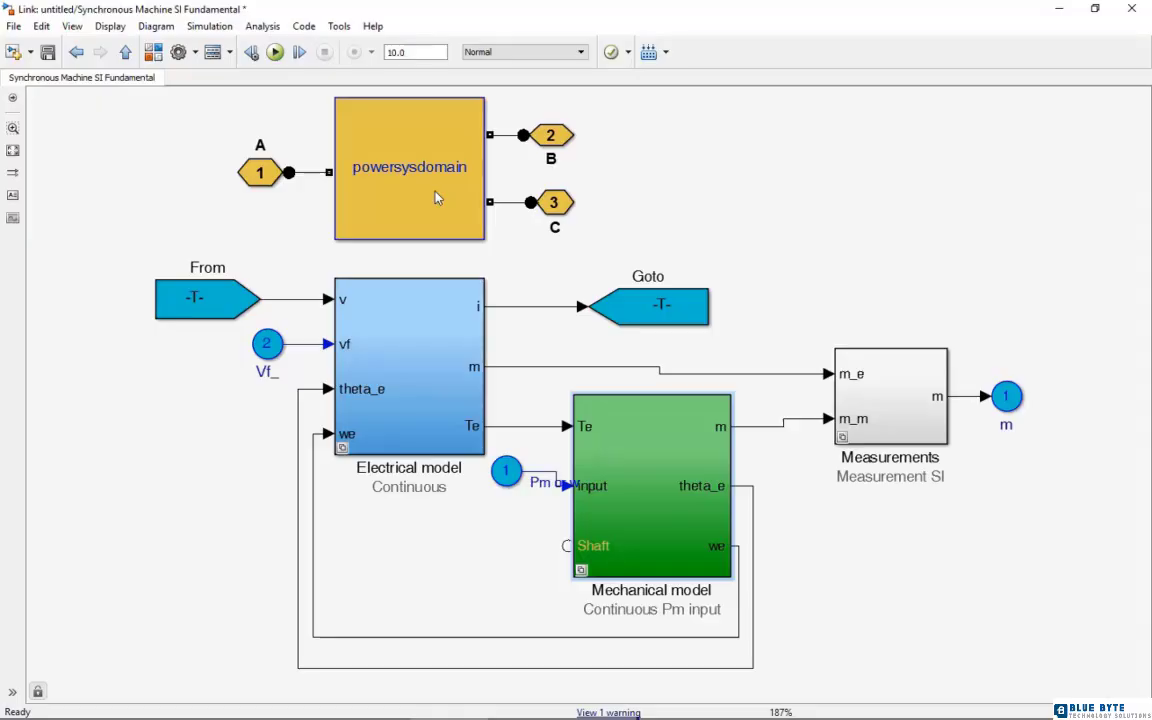
{"action": "scroll", "coordinate": [435, 197], "scroll_direction": "up", "scroll_amount": 1}
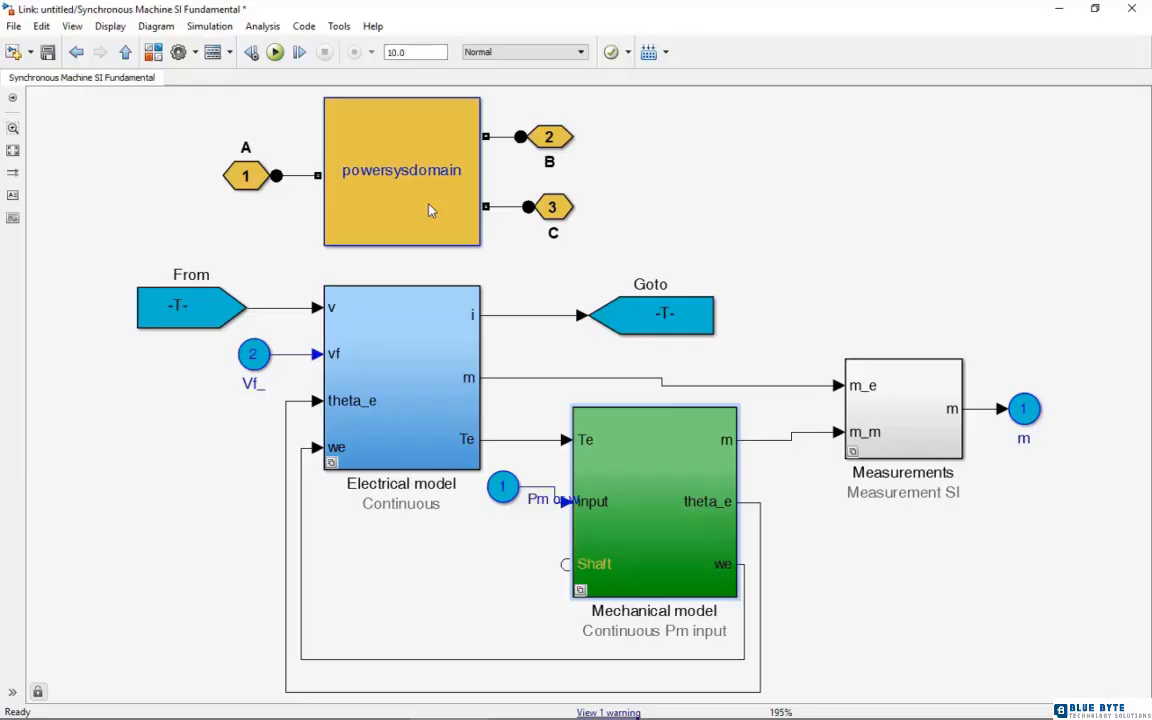
Inspect the Electrical model subsystem and its nested Machine measurements subsystem, returning to the machine's internal diagram
{"action": "double_click", "coordinate": [427, 385]}
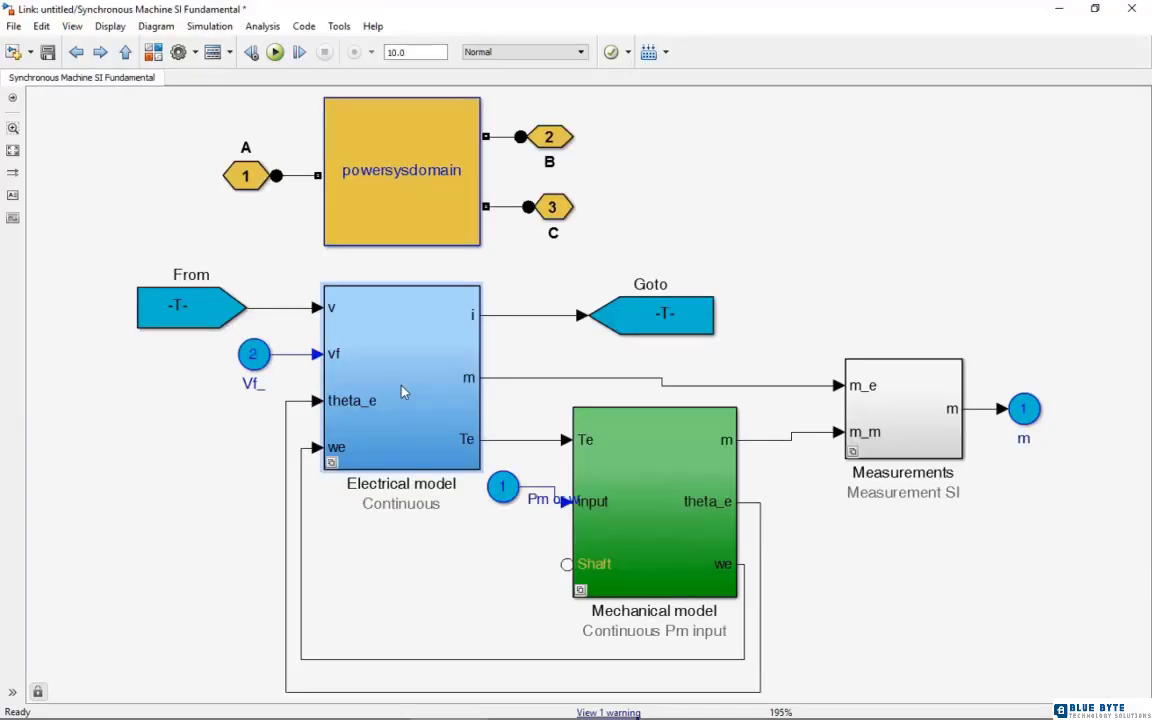
{"action": "double_click", "coordinate": [402, 392]}
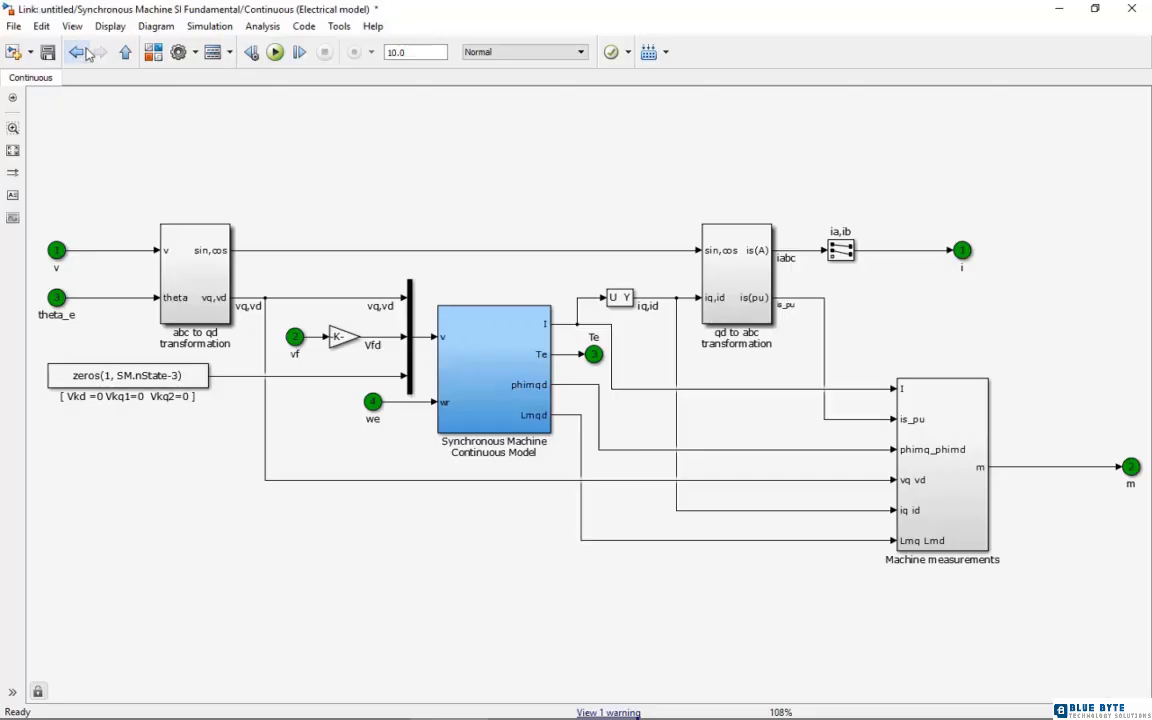
{"action": "double_click", "coordinate": [962, 480]}
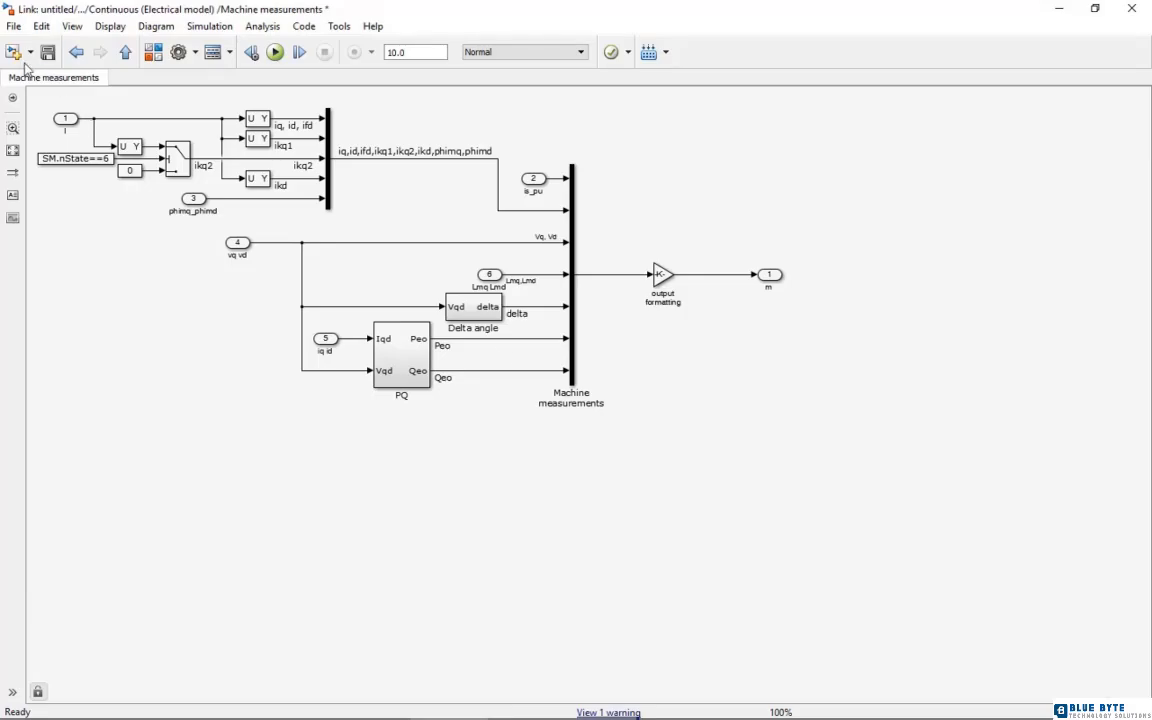
{"action": "left_click", "coordinate": [76, 52]}
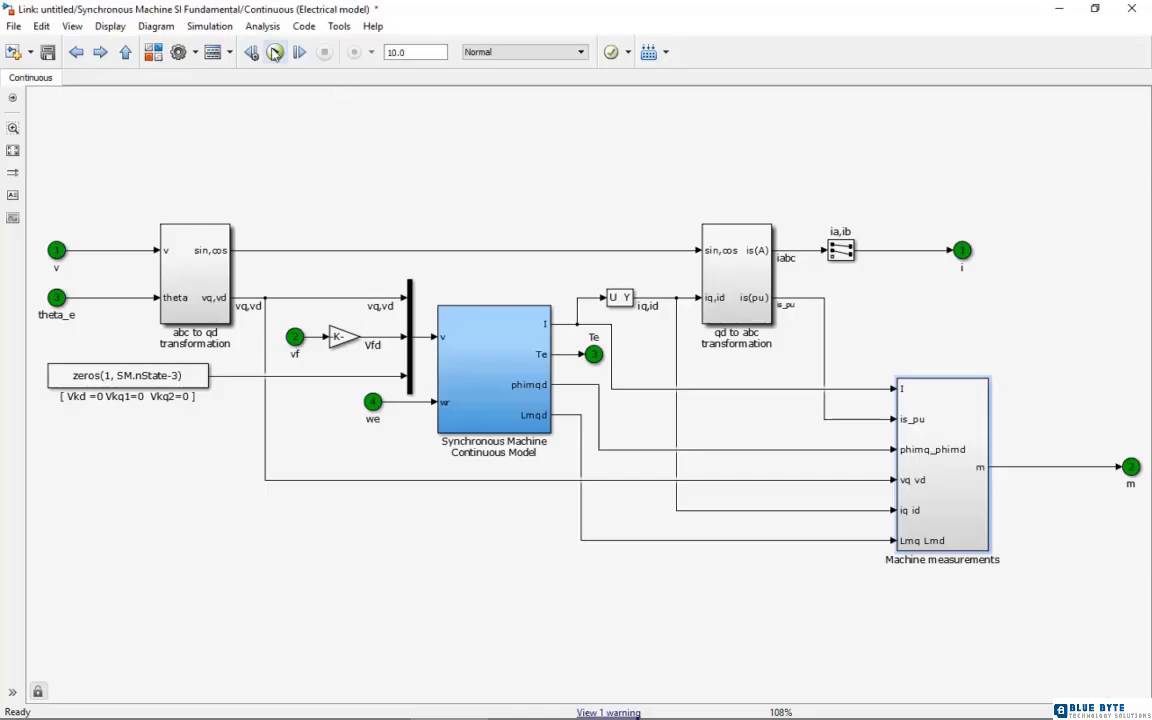
{"action": "left_click", "coordinate": [76, 52]}
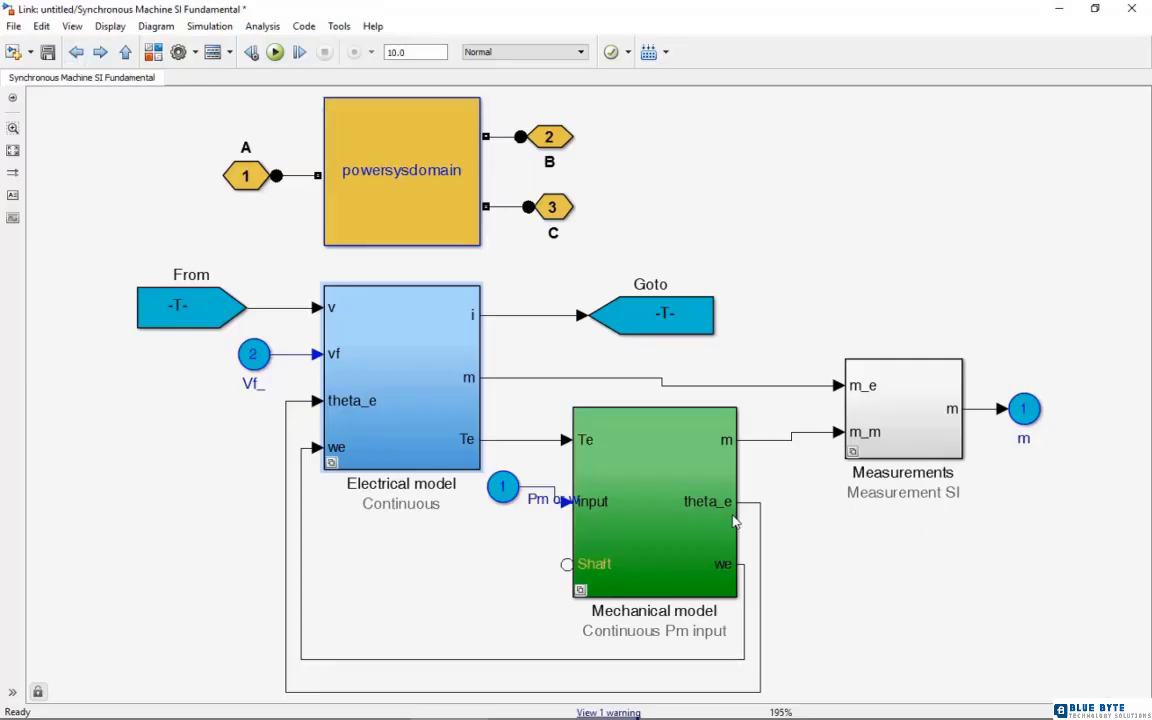
Return to the untitled model and delete the Synchronous Machine SI Fundamental block
{"action": "key", "text": "Escape"}
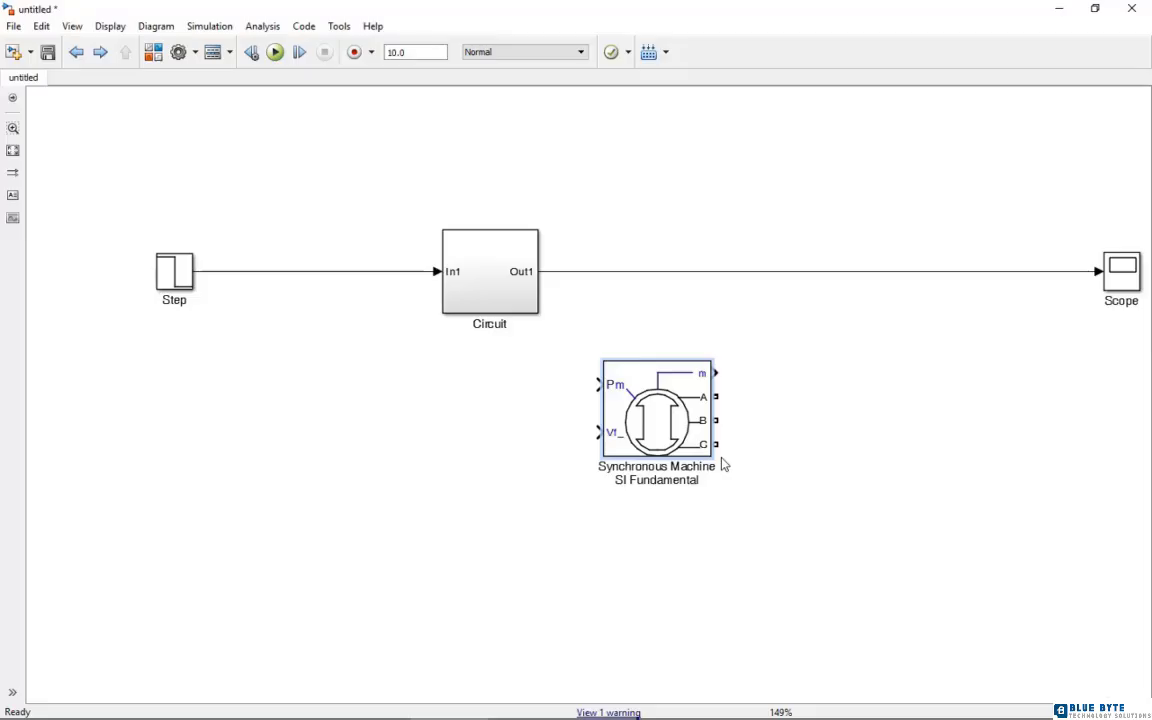
{"action": "key", "text": "Delete"}
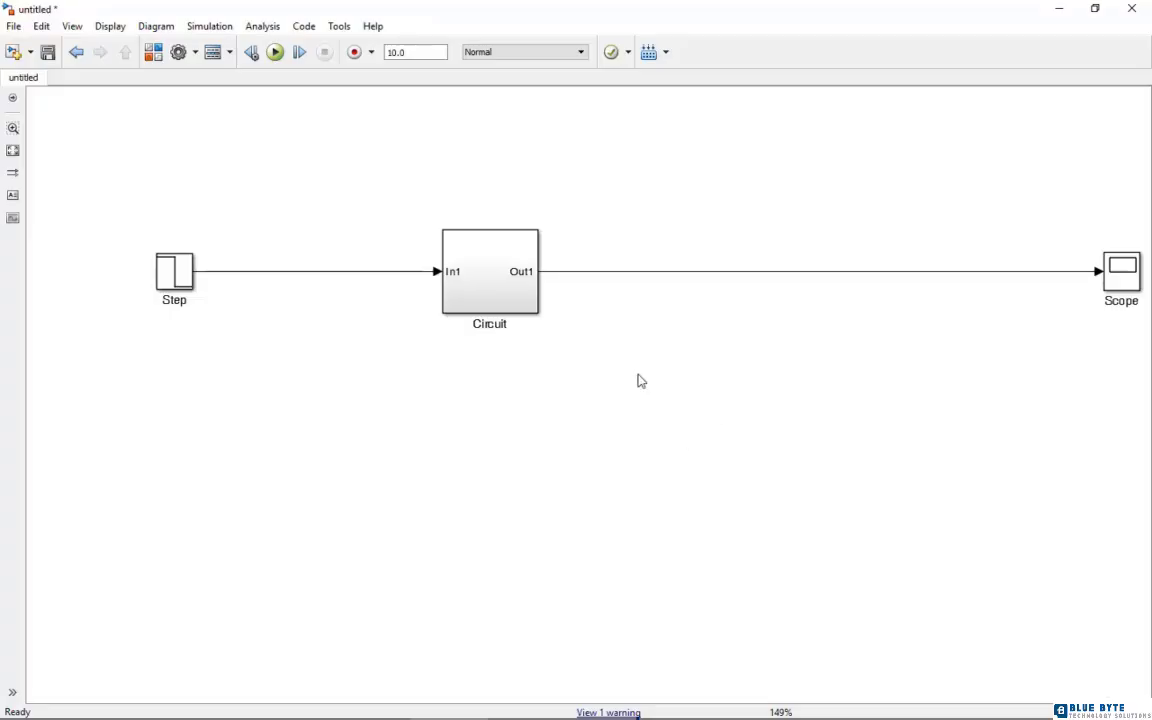
Inside the Circuit subsystem, rename the output port K and the input port H, and return to the untitled model
{"action": "double_click", "coordinate": [514, 303]}
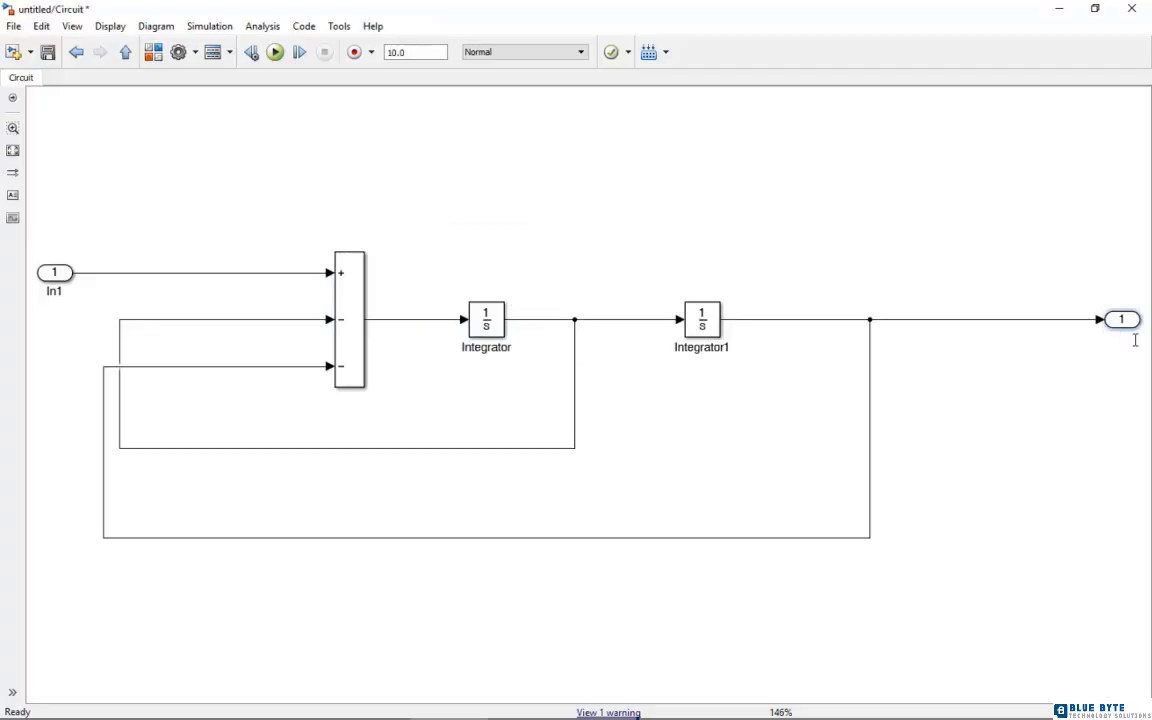
{"action": "type", "text": "K"}
{"action": "left_click", "coordinate": [63, 291]}
{"action": "key", "text": "BackSpace"}
{"action": "key", "text": "BackSpace"}
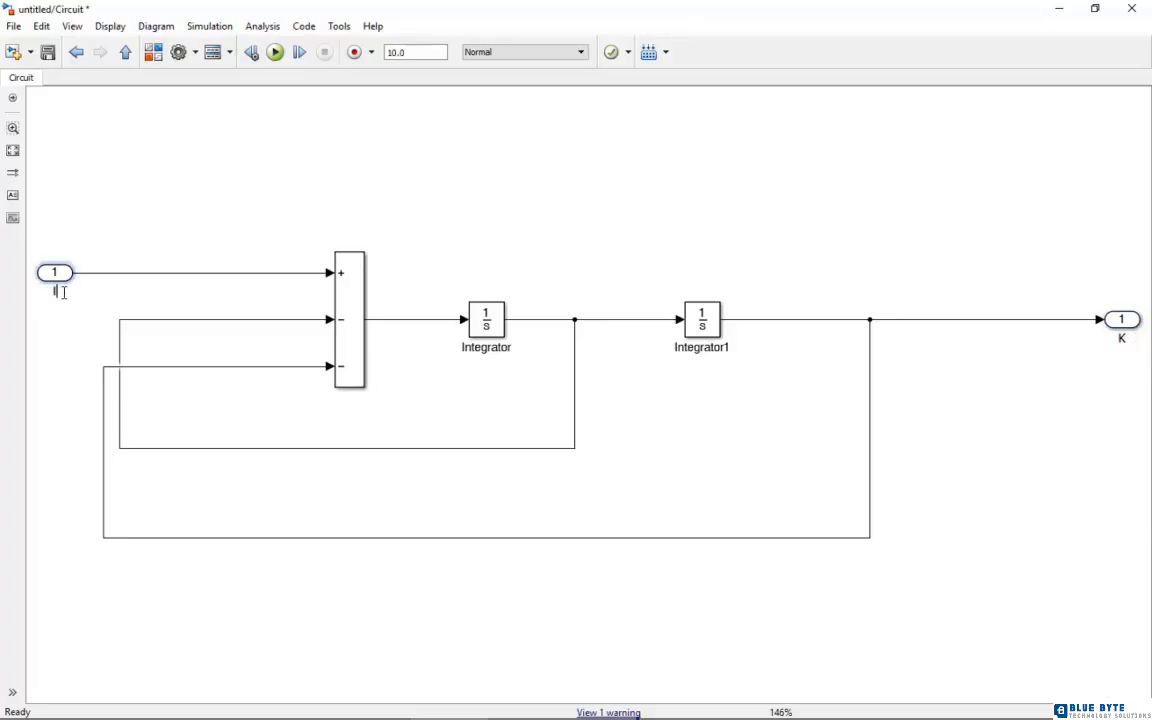
{"action": "type", "text": "H"}
{"action": "left_click", "coordinate": [620, 226]}
{"action": "left_click", "coordinate": [76, 52]}
Set the background color of the Circuit block to Green
{"action": "right_click", "coordinate": [477, 291]}
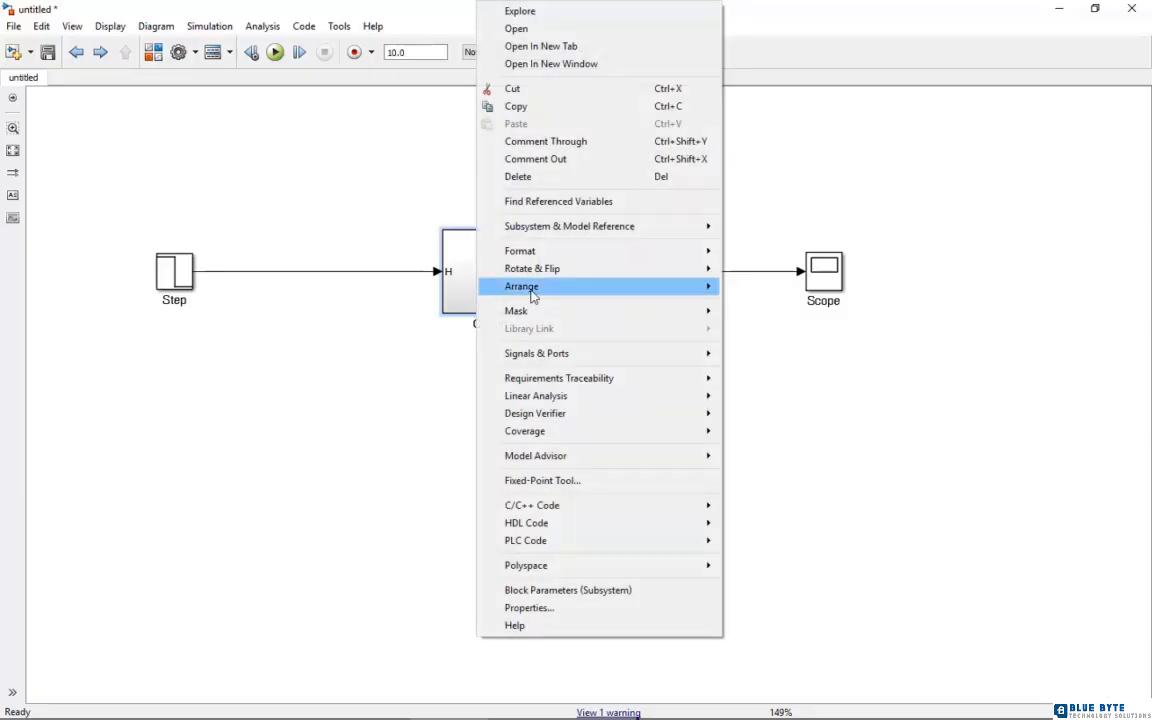
{"action": "mouse_move", "coordinate": [591, 253]}
{"action": "mouse_move", "coordinate": [783, 295]}
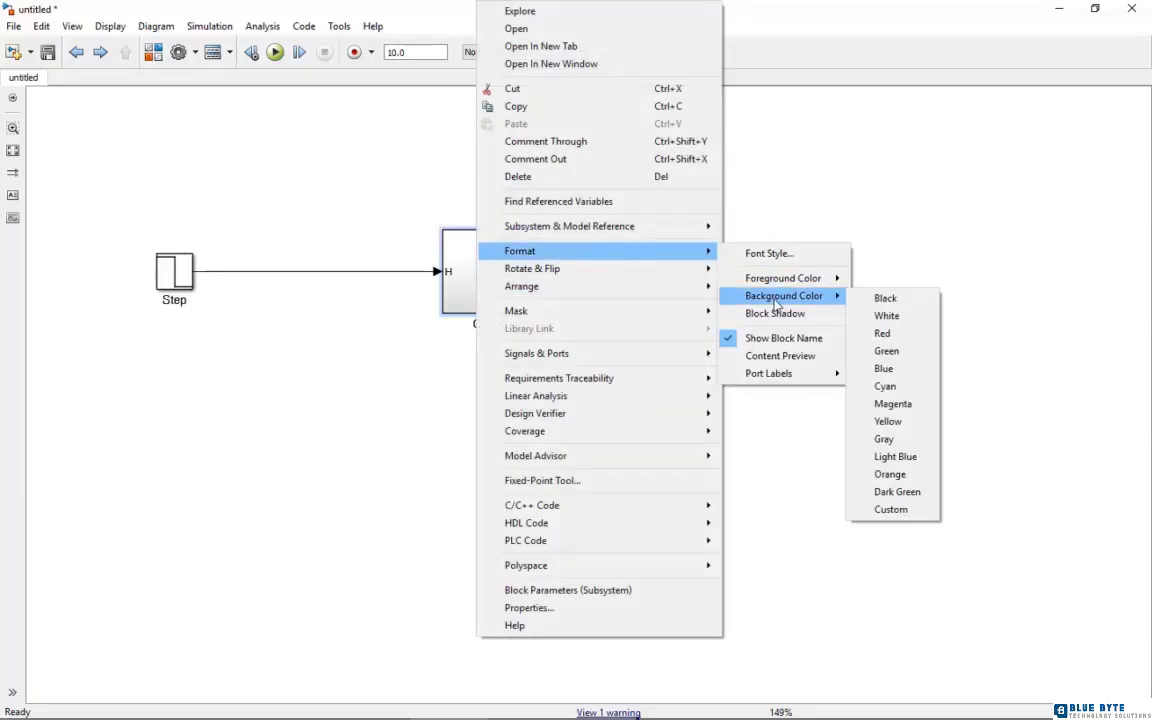
{"action": "left_click", "coordinate": [889, 354]}
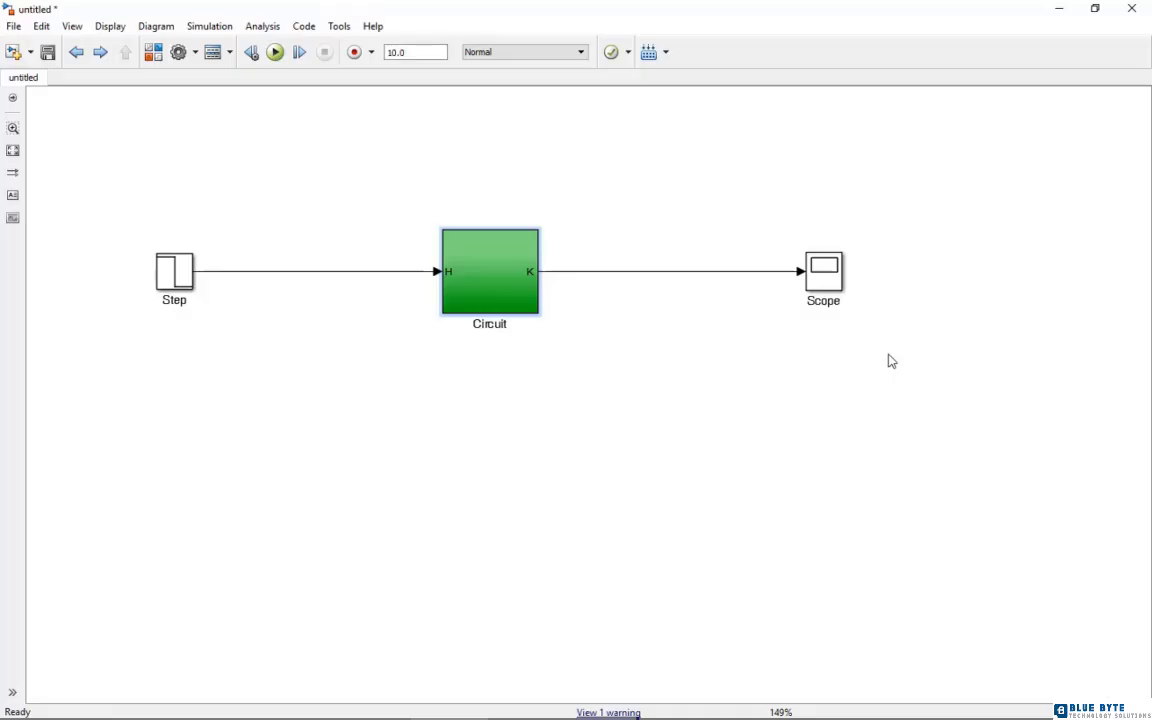